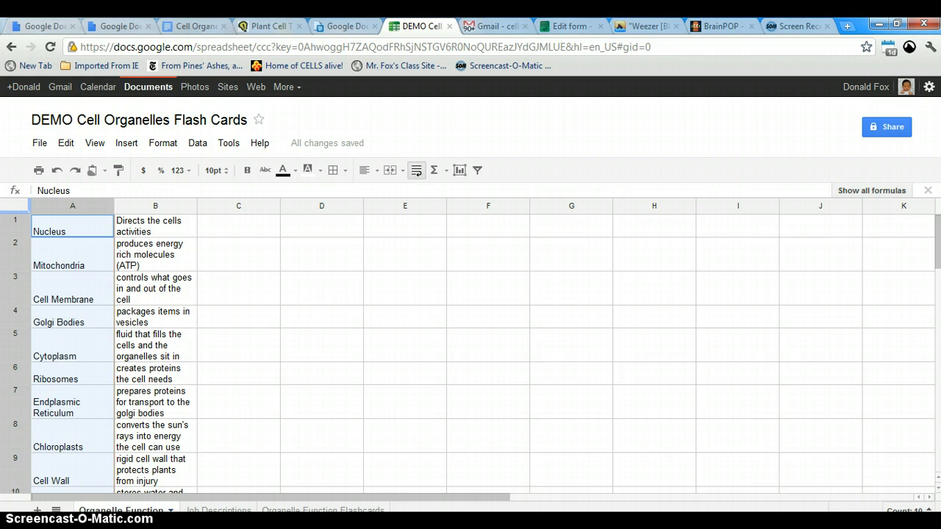
Check the Google Docs file list, then review the organelles and functions in the DEMO Cell Organelles Flash Cards spreadsheet
left_click(118, 26)
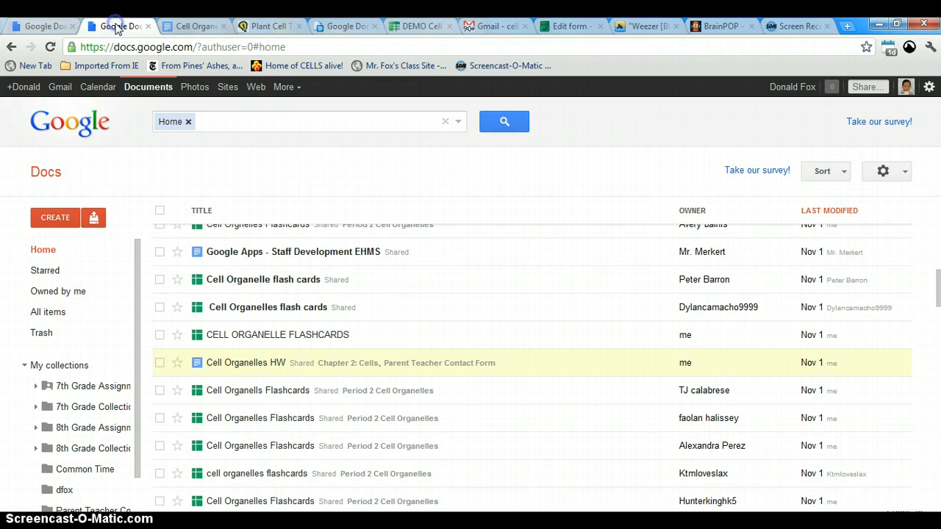
scroll(573, 331, "up", 10)
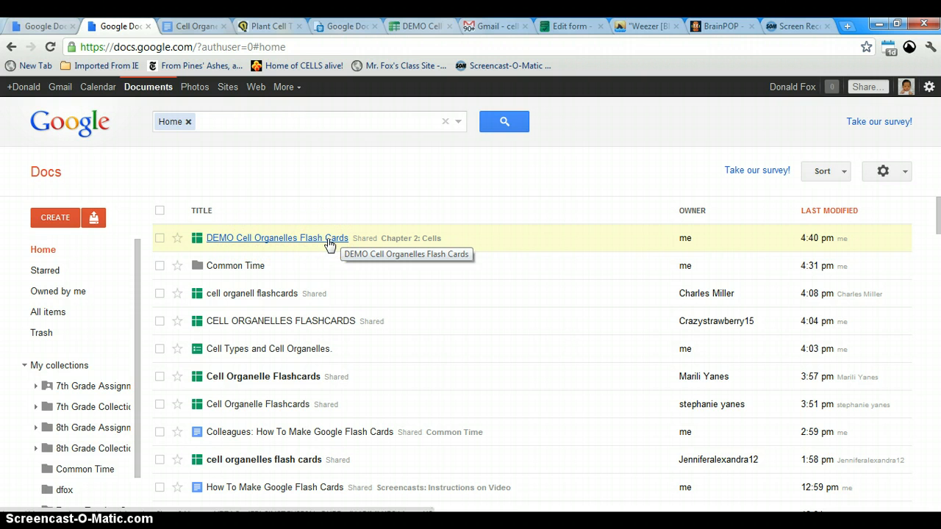
left_click(411, 26)
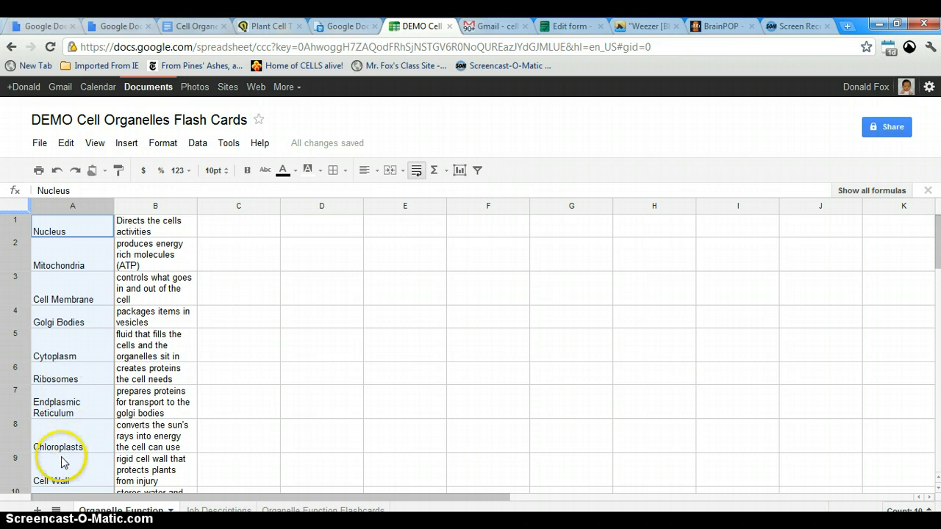
scroll(63, 463, "down", 2)
scroll(125, 458, "up", 2)
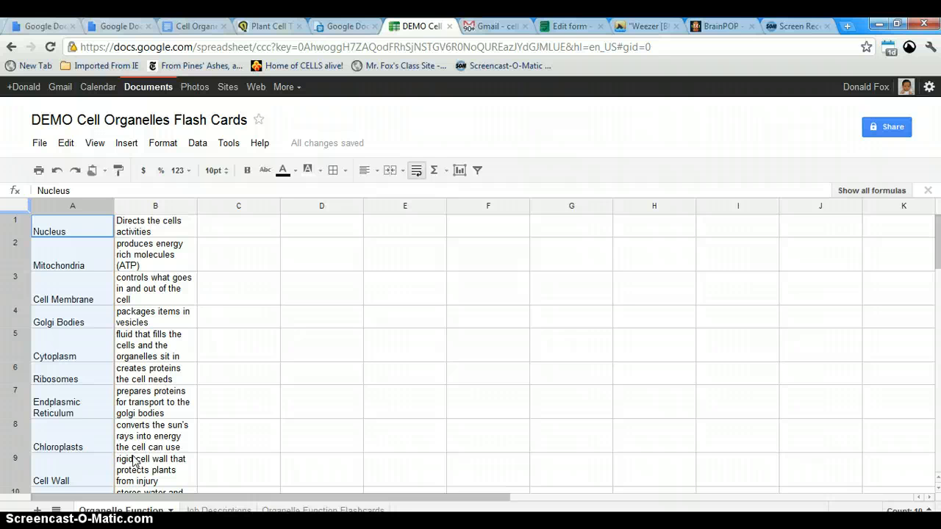
Add a new sheet and copy the organelle names from column A of Organelle Function into its column A
left_click(38, 512)
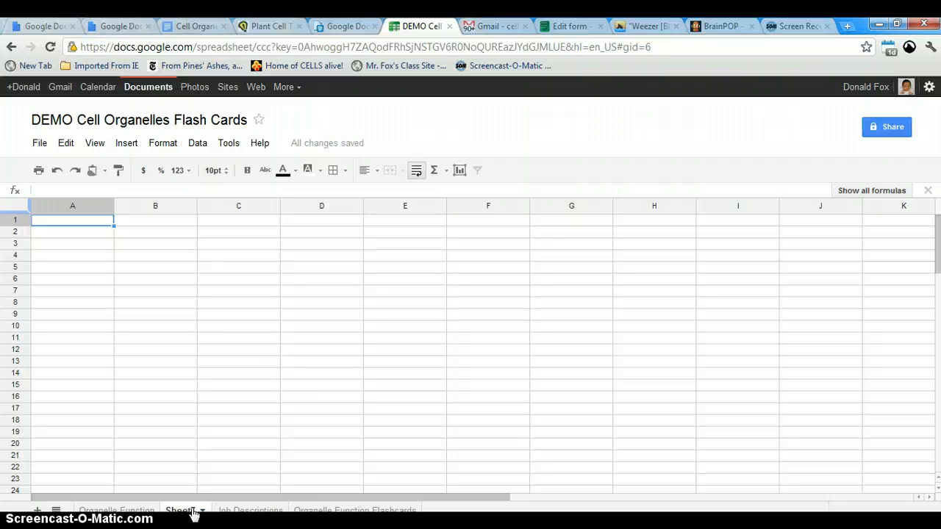
left_click(147, 510)
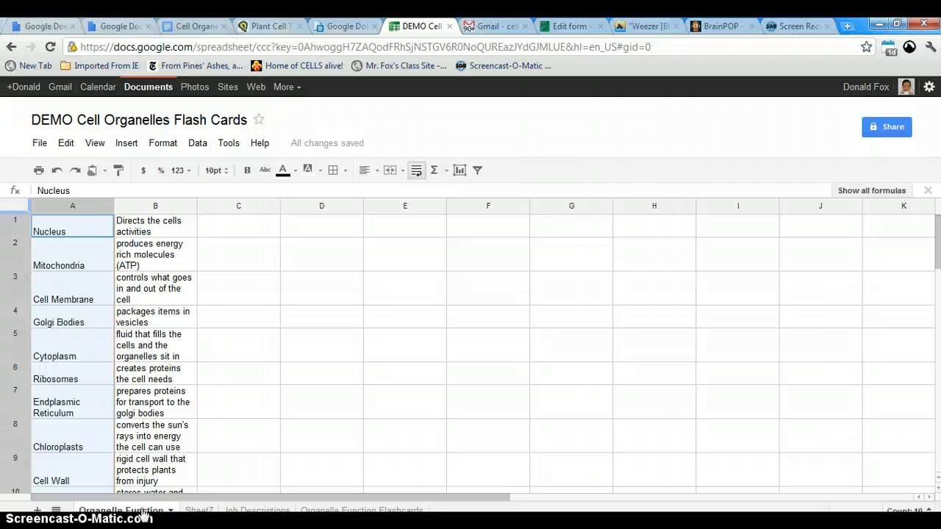
left_click(59, 208)
right_click(64, 210)
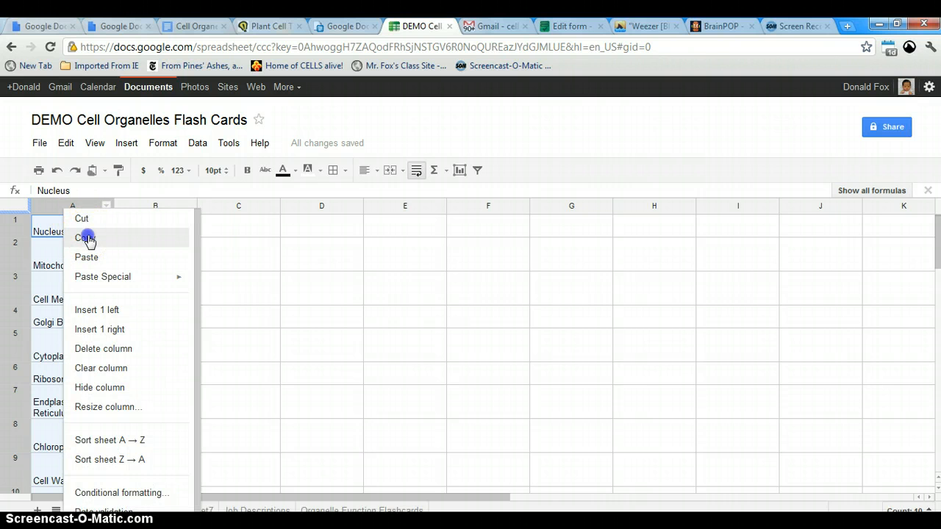
left_click(84, 238)
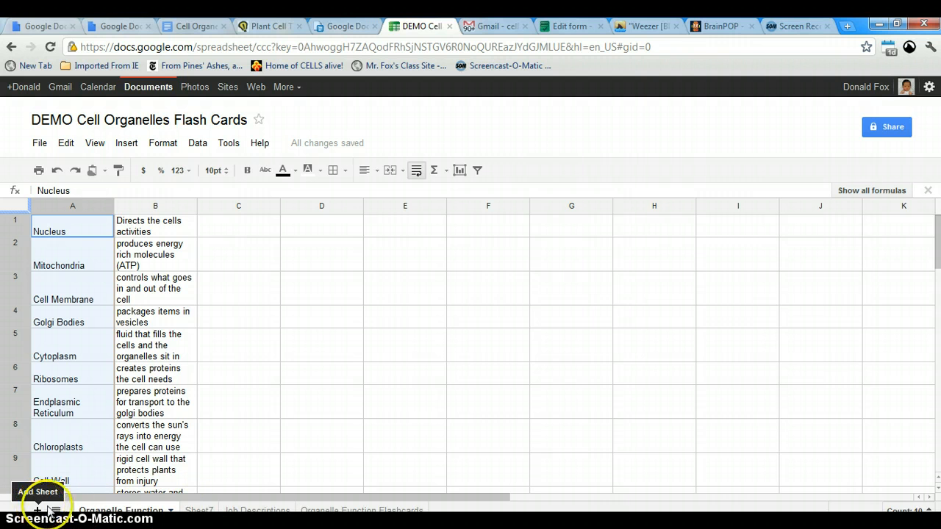
left_click(192, 508)
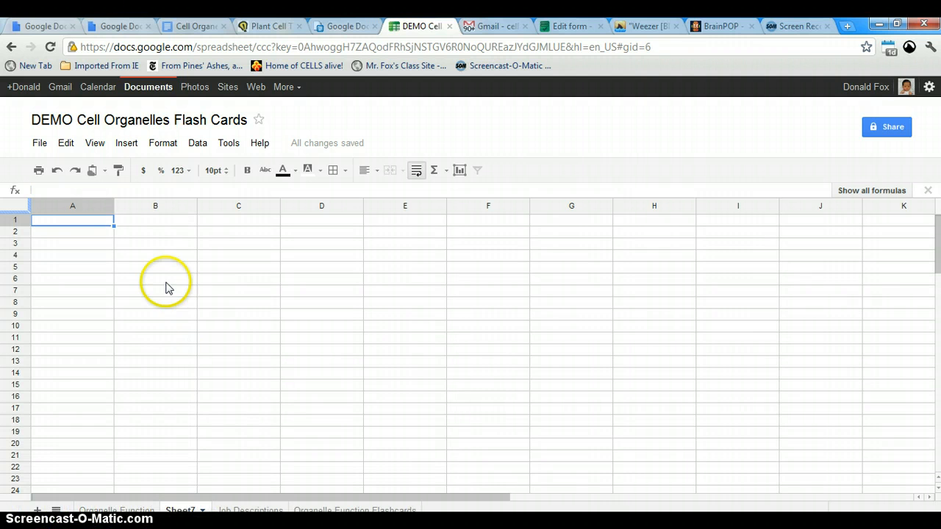
right_click(86, 218)
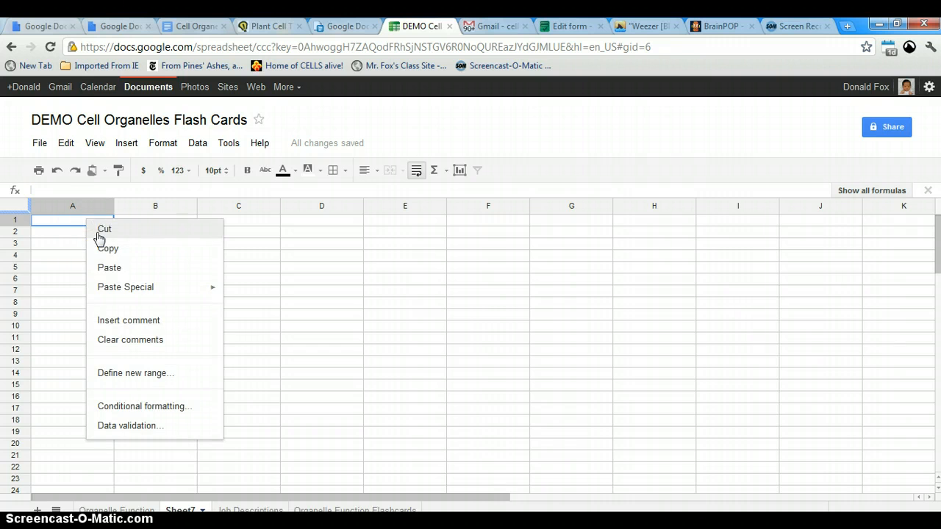
left_click(103, 269)
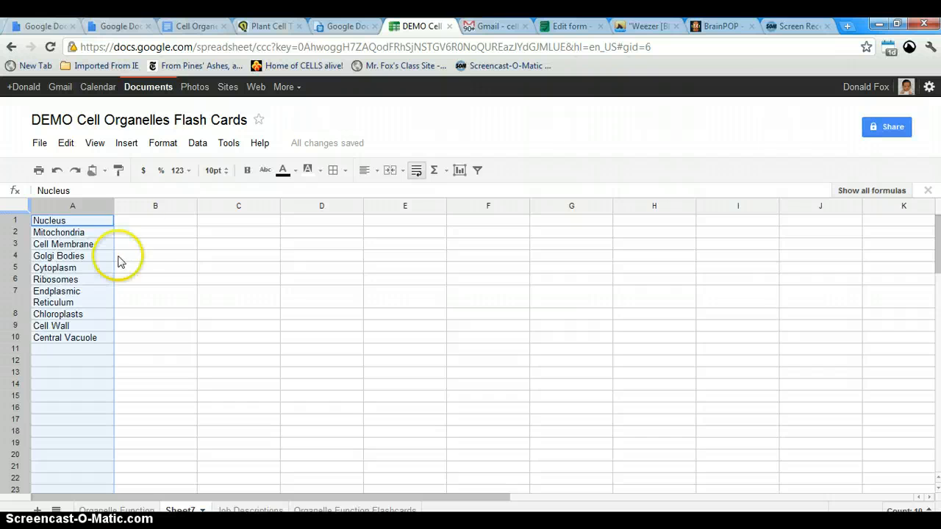
Enter "The Mayor" in B1 of the new sheet as the job description for Nucleus
left_click(159, 223)
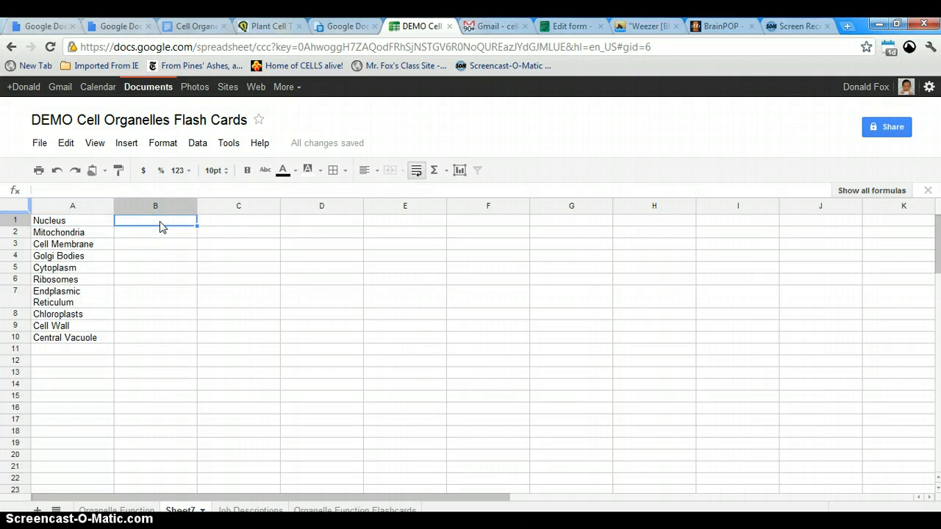
left_click(136, 511)
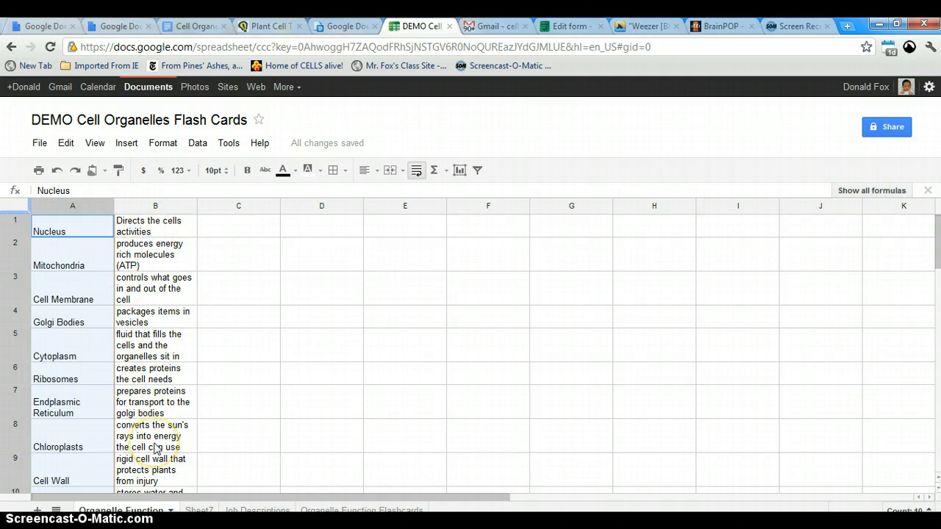
left_click(208, 513)
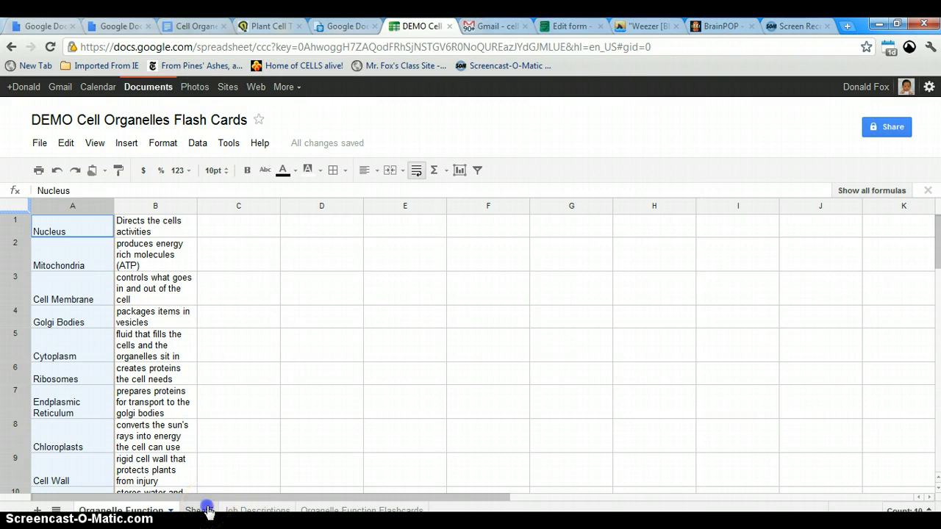
left_click(165, 220)
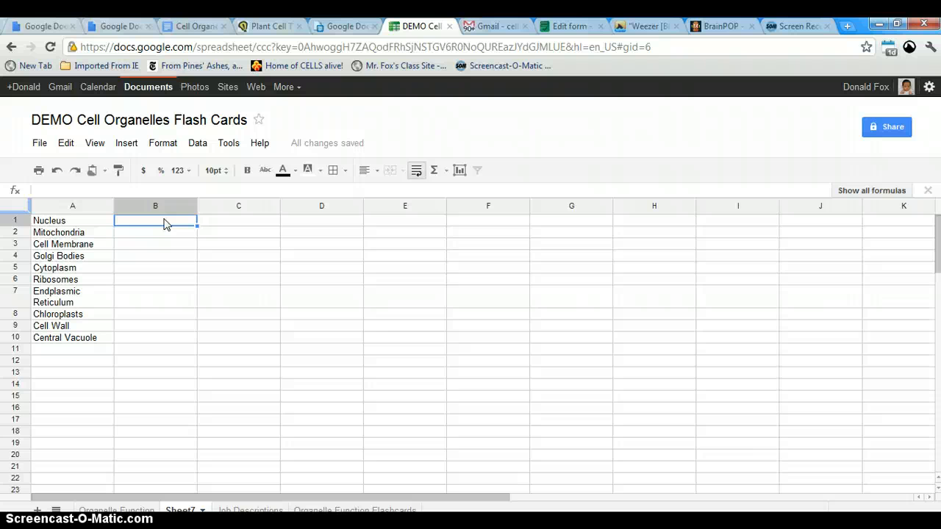
double_click(164, 222)
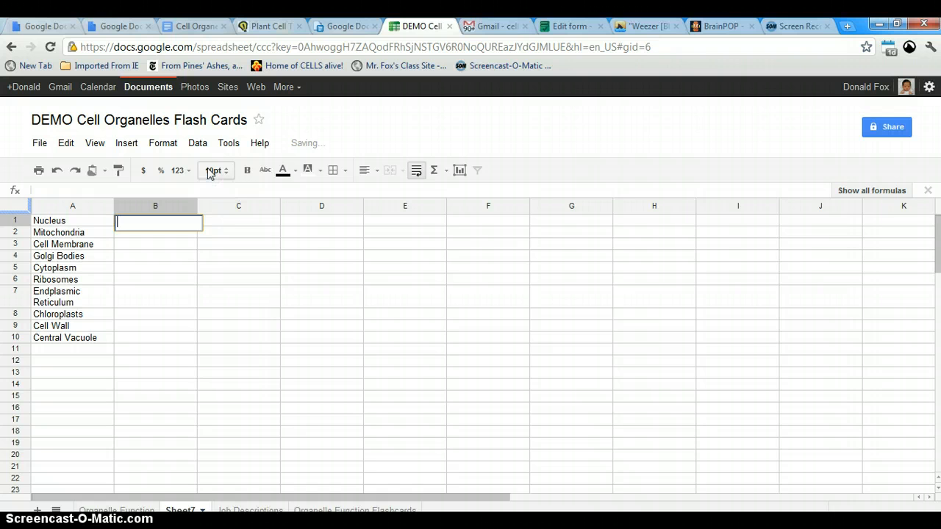
type("The Mayro")
key("BackSpace")
key("BackSpace")
type("or")
key("Return")
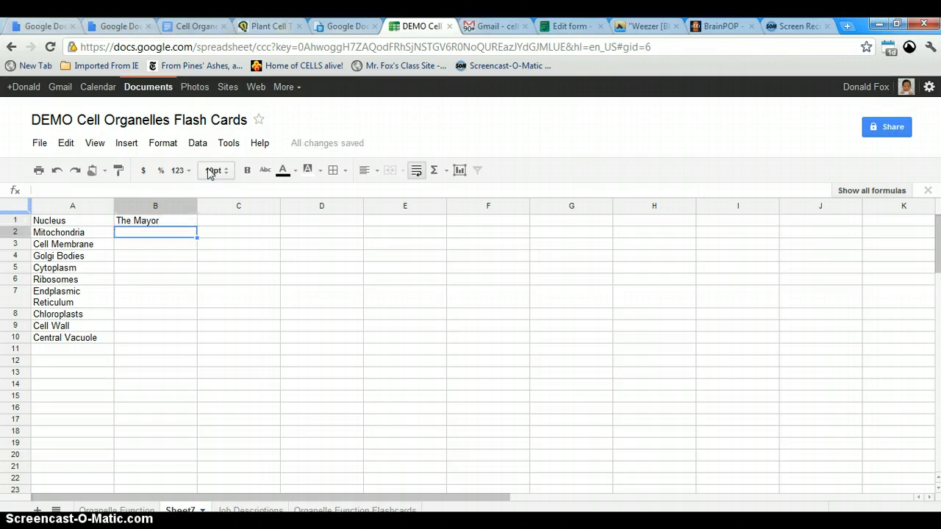
Enter "The Power Plant" beside Mitochondria in B2 and "The Doorman" beside Cell Membrane in B3
type("The Power")
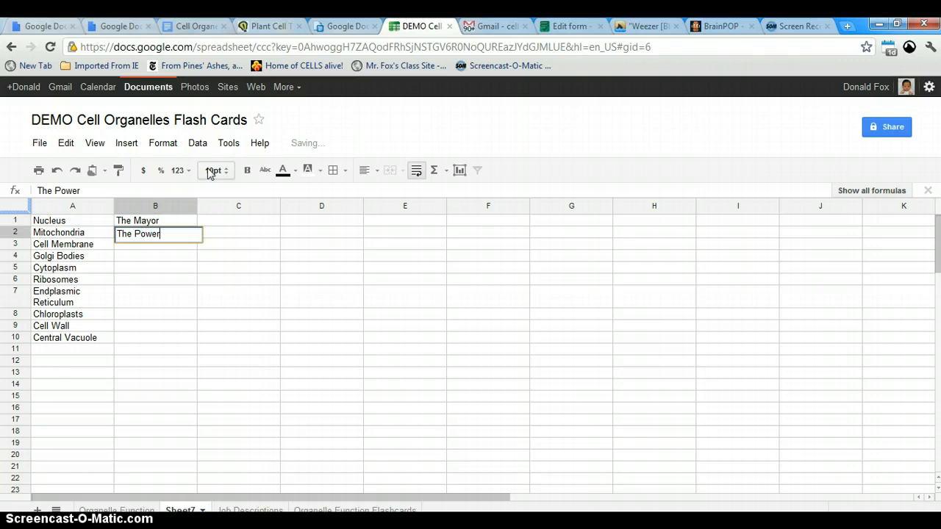
type(" Plant")
key("Return")
type("The D")
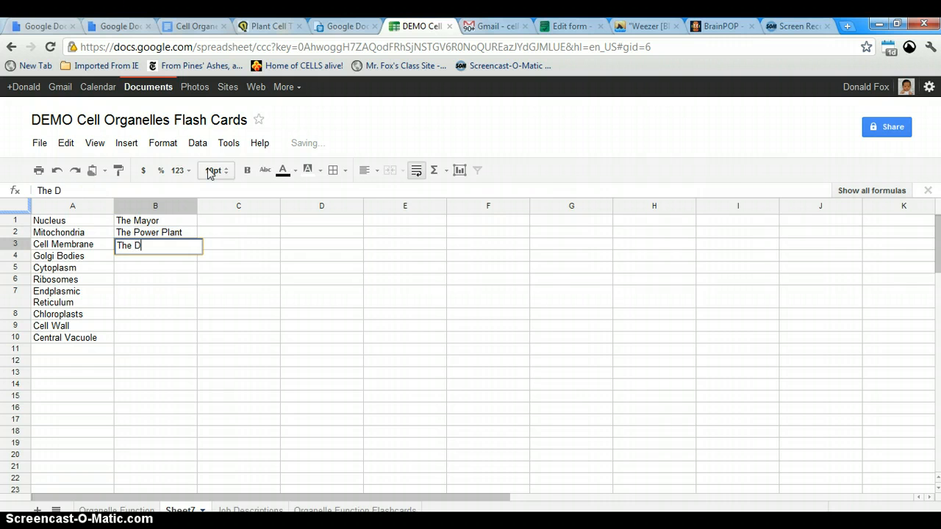
type("oorman")
key("Return")
Enter "The Packing Plant" in B4 as the job description for Golgi Bodies
type("The P")
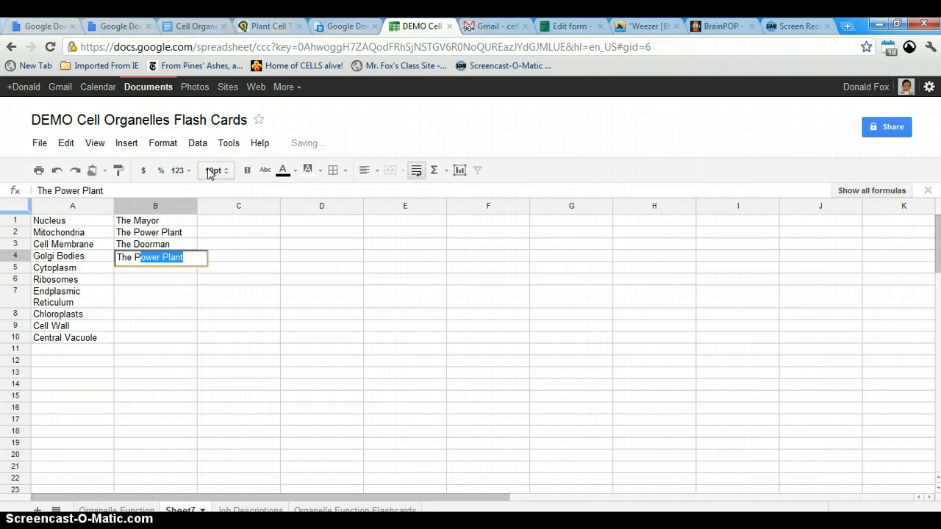
type("acking Pal")
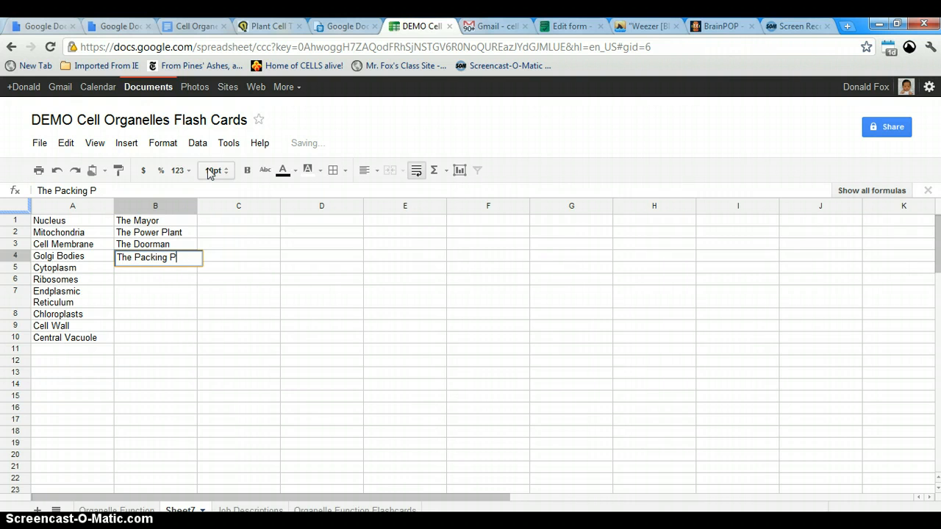
key("BackSpace")
key("BackSpace")
type("lant")
left_click(141, 272)
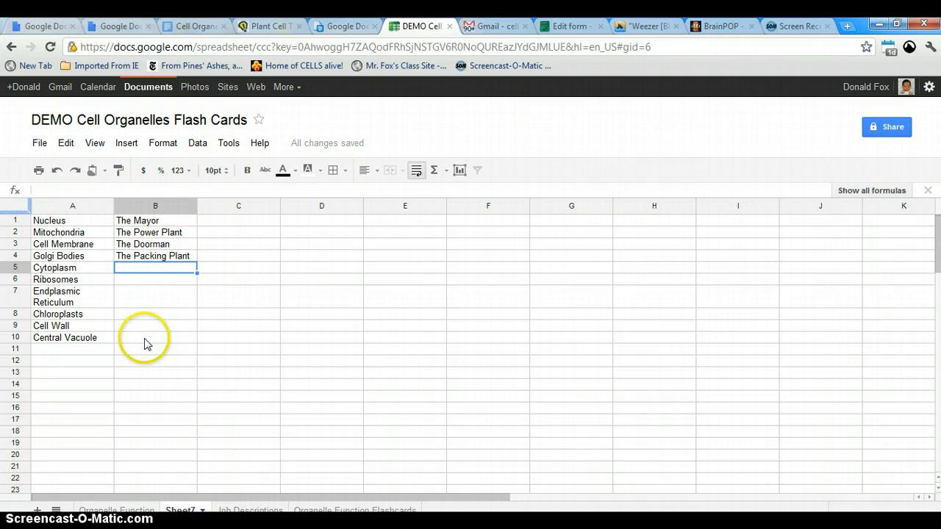
Add the Flash Cards Gadget to the Job Descriptions sheet, using columns A and B as its range
left_click(236, 510)
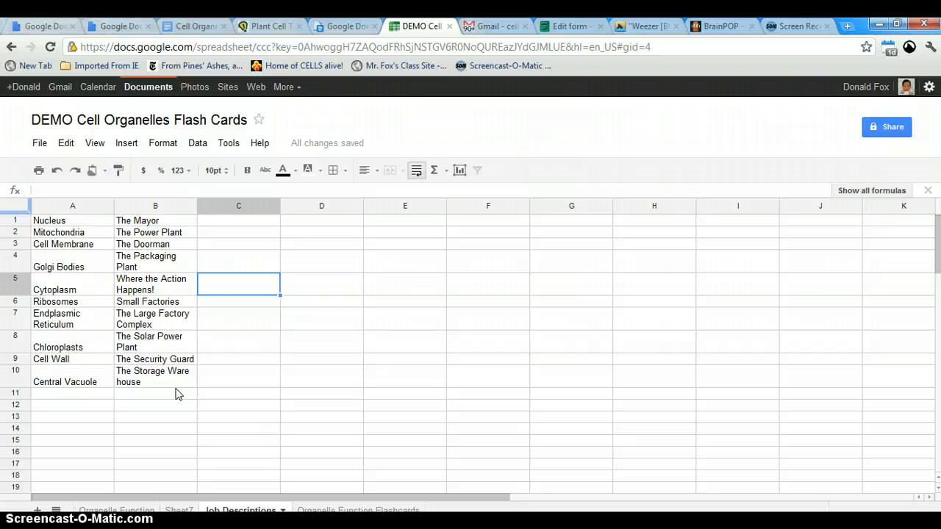
left_click(85, 205)
left_click(143, 213, "shift")
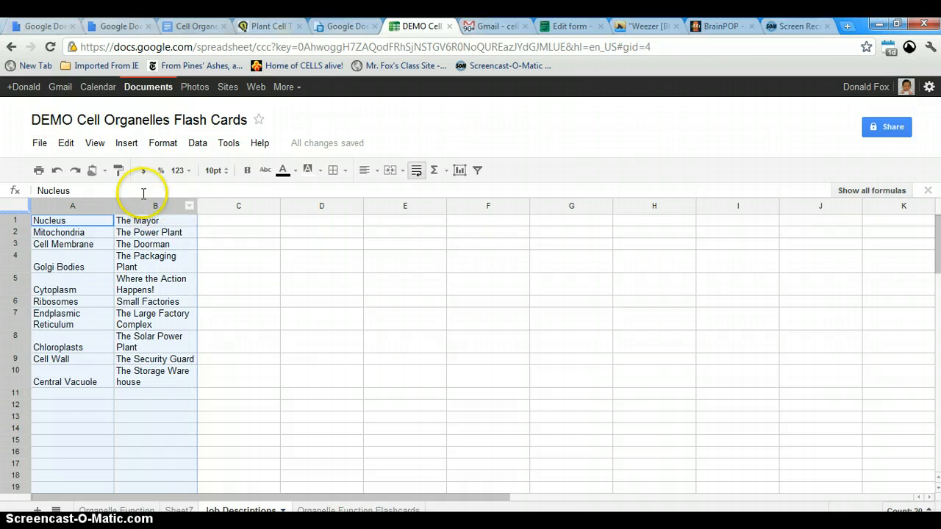
left_click(126, 144)
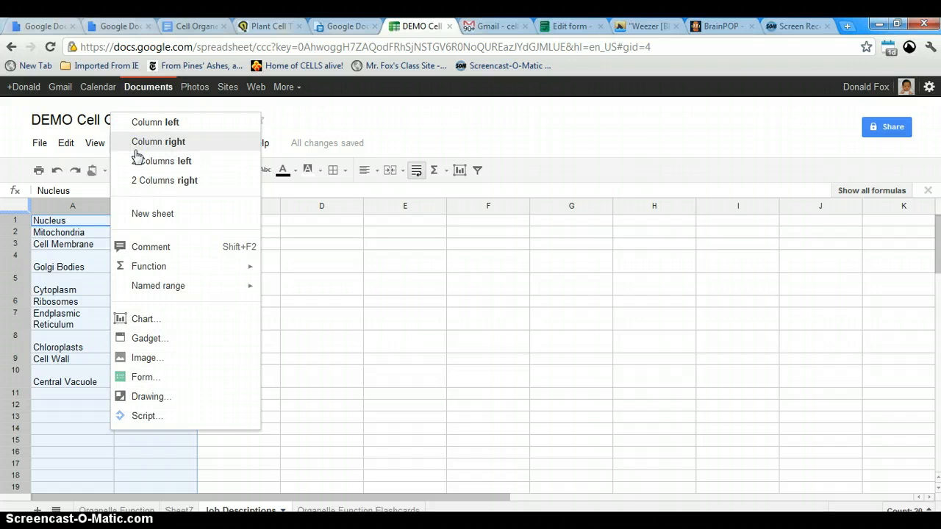
left_click(149, 231)
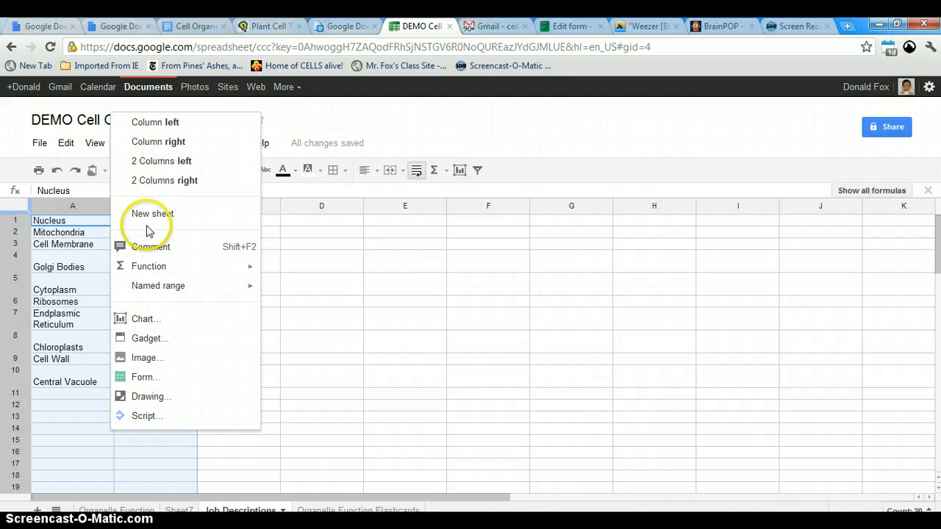
left_click(147, 338)
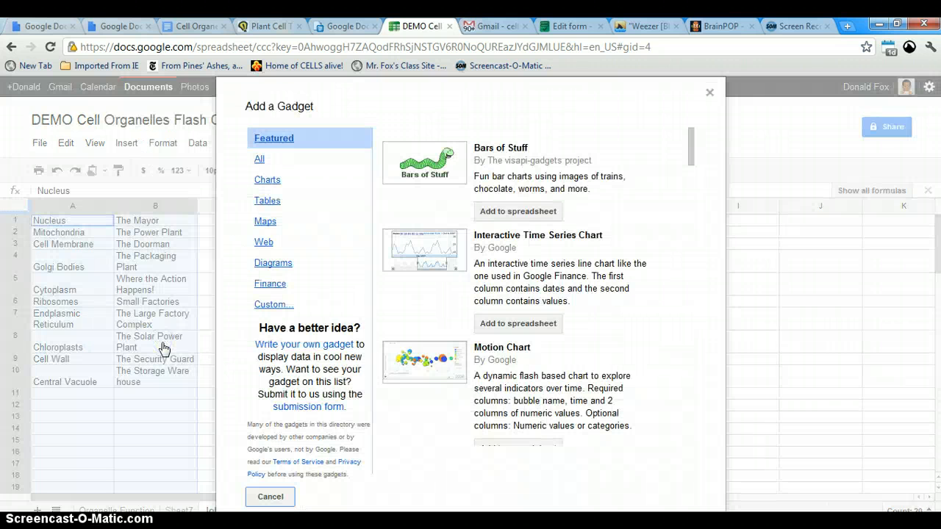
left_click(691, 160)
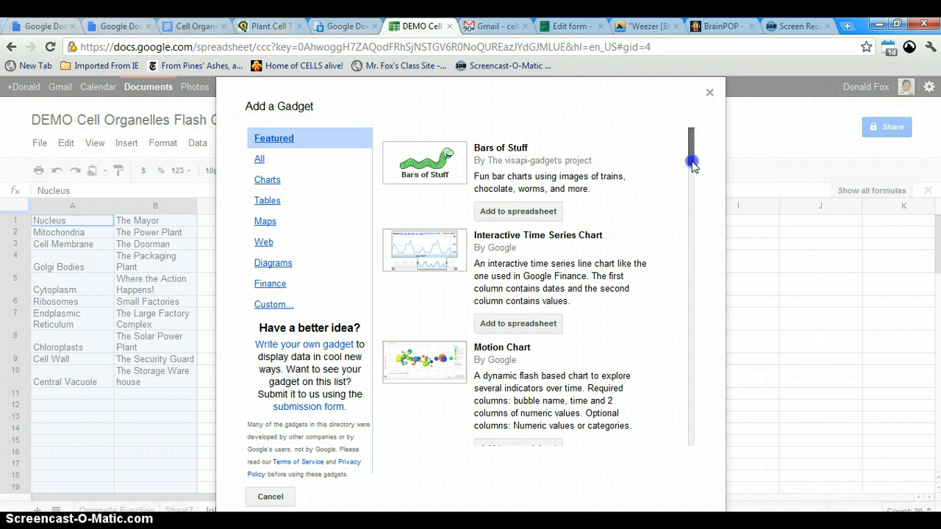
left_click_drag(691, 163, 691, 373)
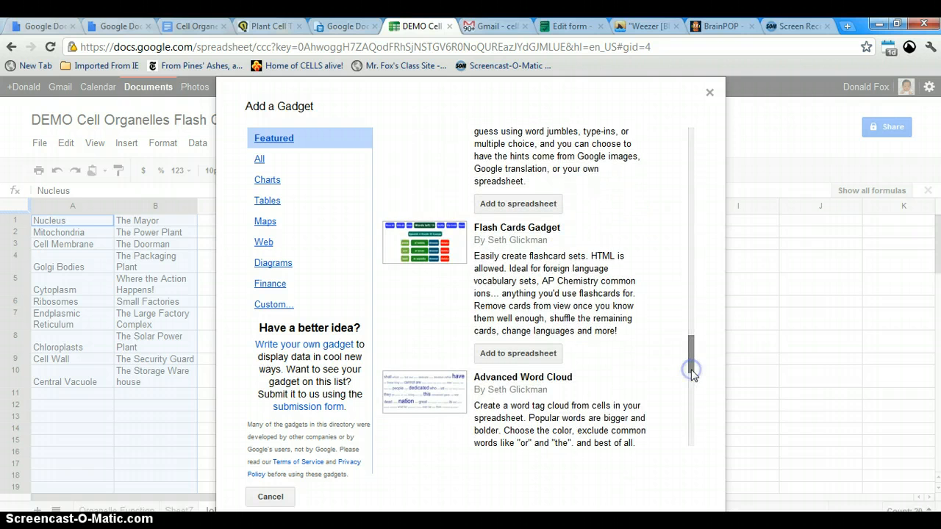
left_click(545, 359)
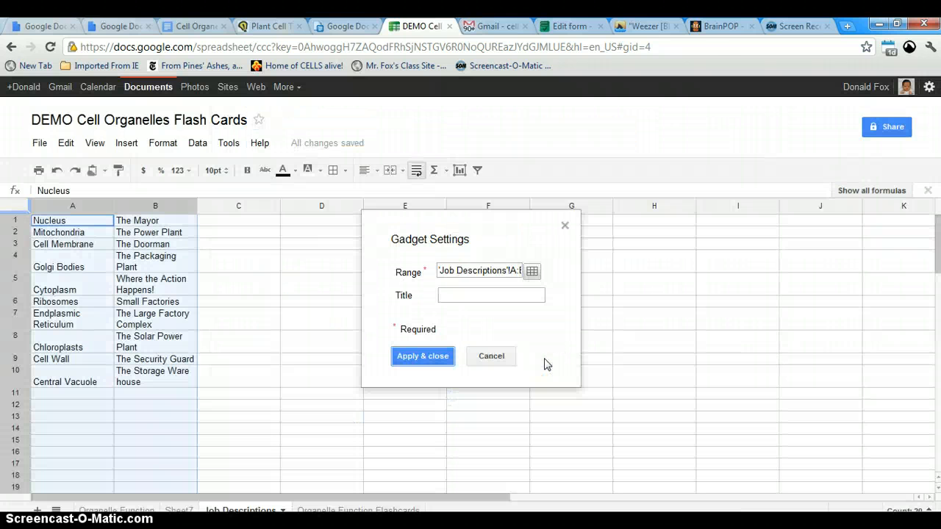
Title the gadget "Cell Organelle Job Descriptions", apply its settings and select the flash card gadget on the sheet
left_click(514, 296)
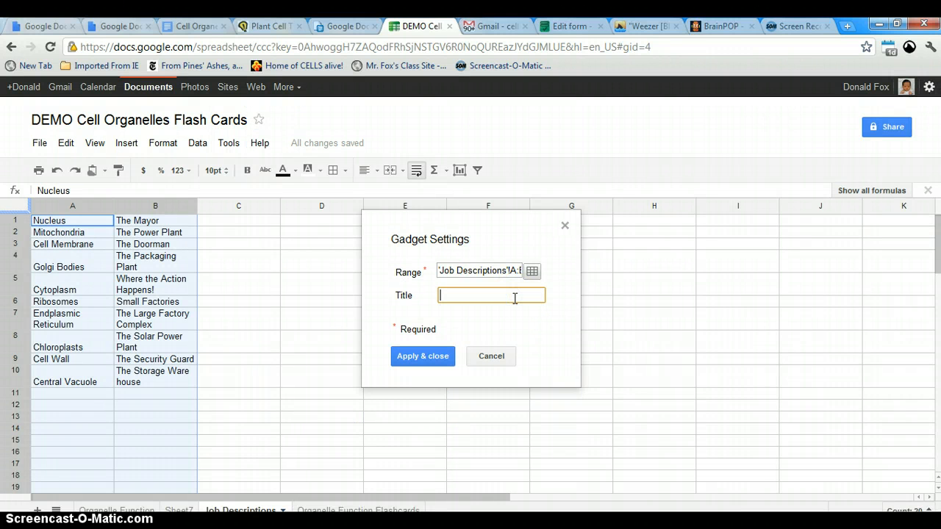
type("Cell Organelle Job Descri")
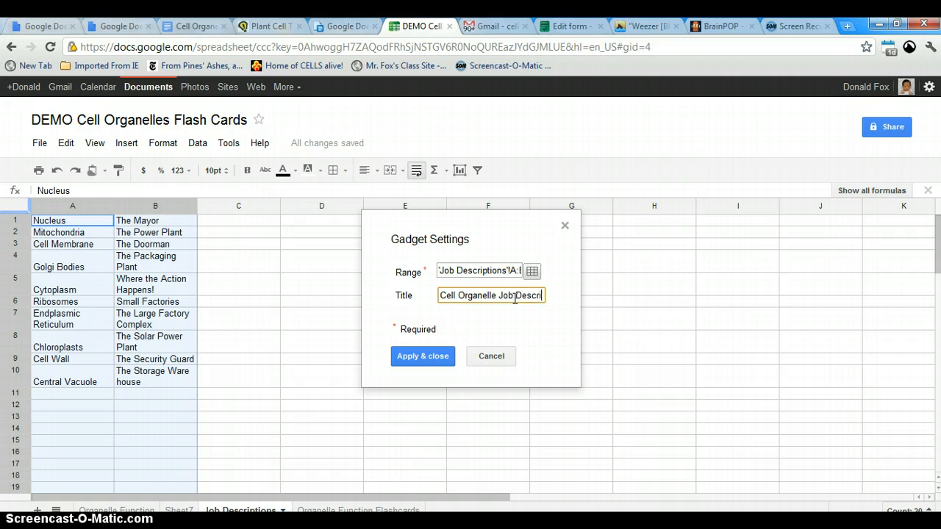
type("ptions")
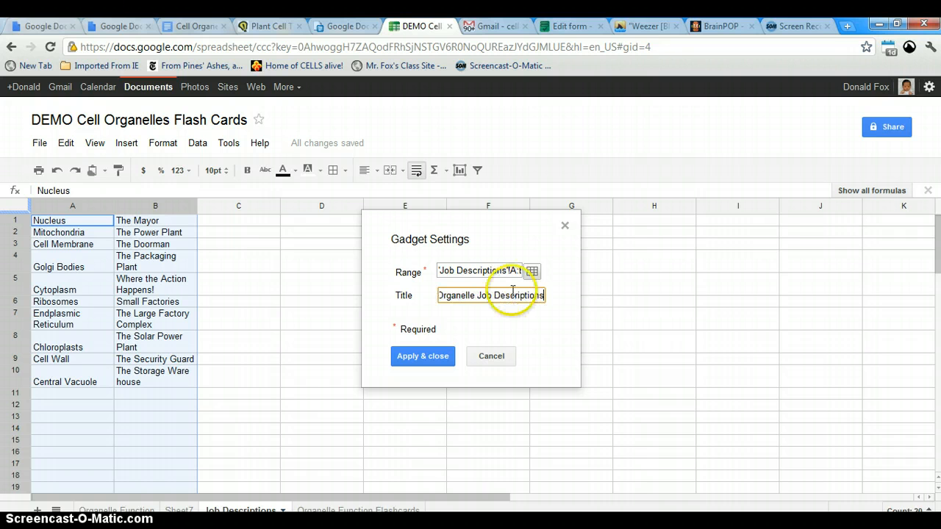
left_click(444, 356)
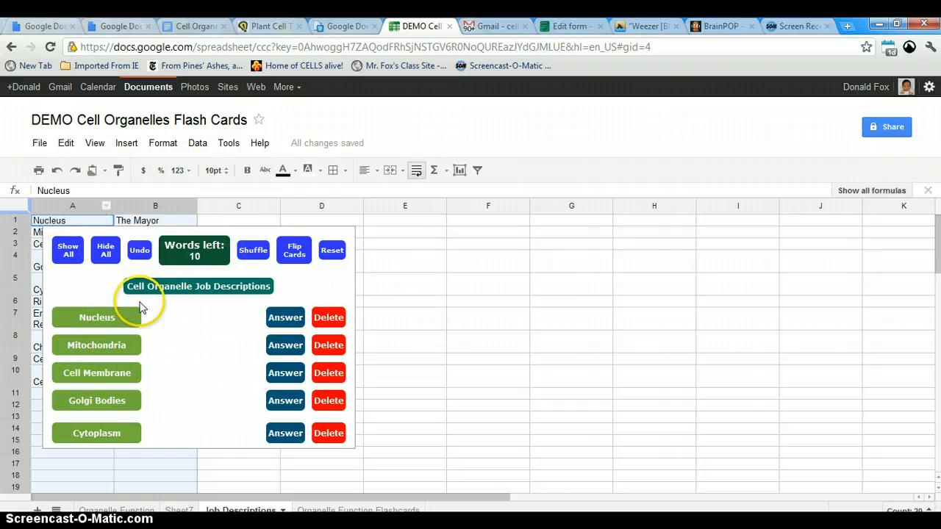
left_click(201, 344)
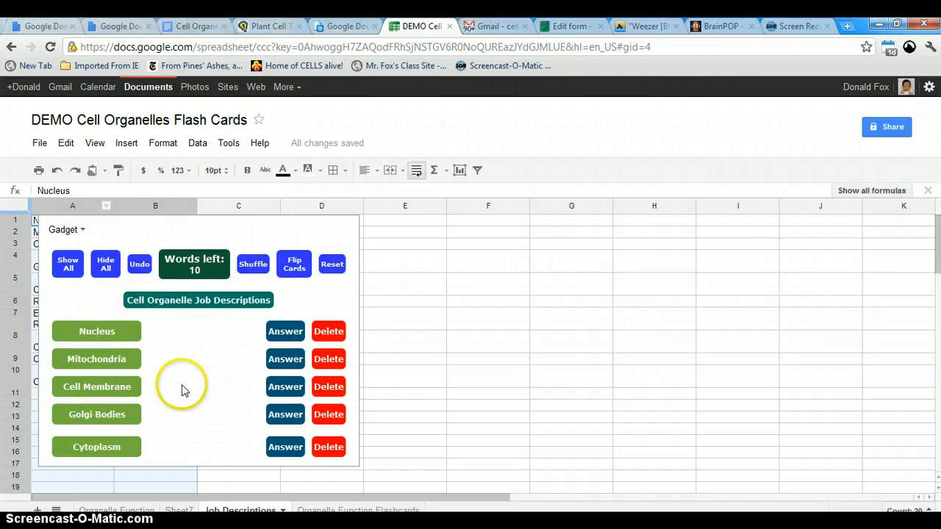
Move the Cell Organelle Job Descriptions flash card gadget from the Job Descriptions sheet to its own sheet
scroll(184, 390, "down", 3)
scroll(184, 388, "up", 3)
left_click(199, 380)
scroll(200, 383, "up", 1)
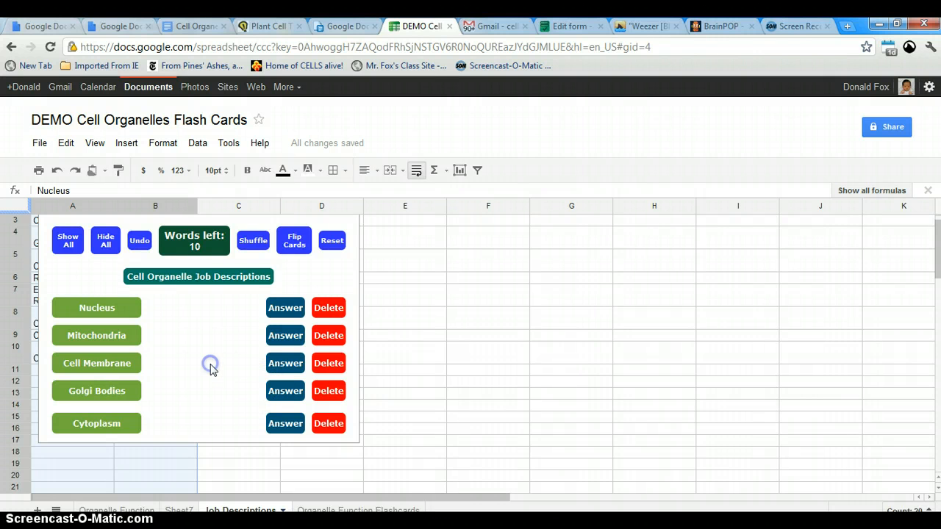
scroll(211, 372, "down", 1)
scroll(212, 363, "up", 2)
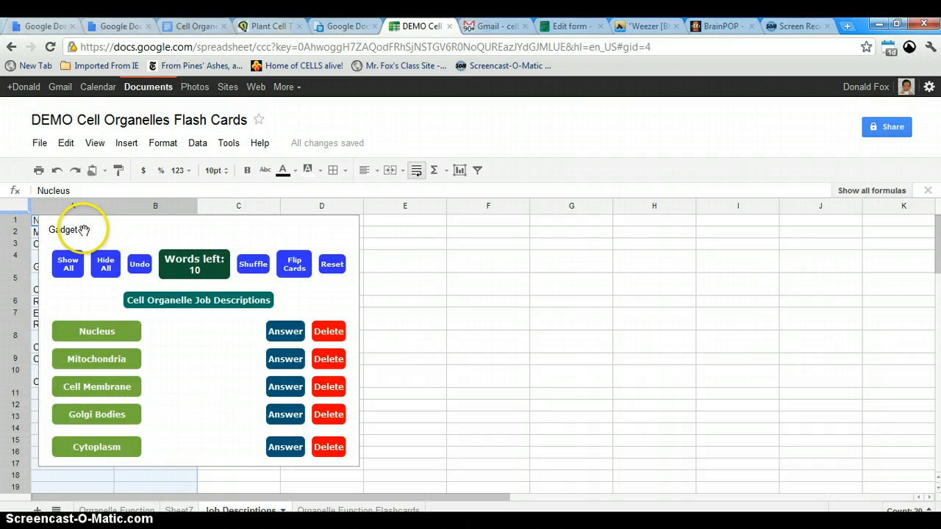
left_click(62, 230)
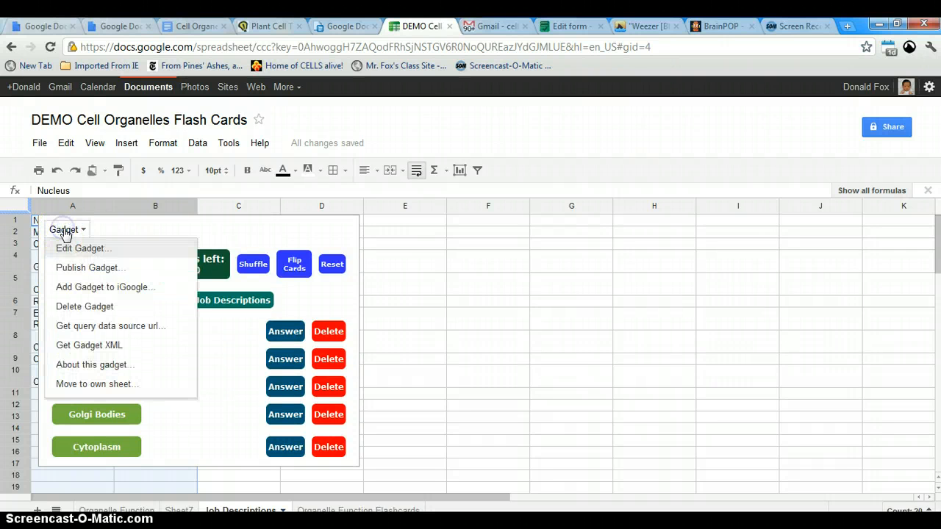
left_click(100, 382)
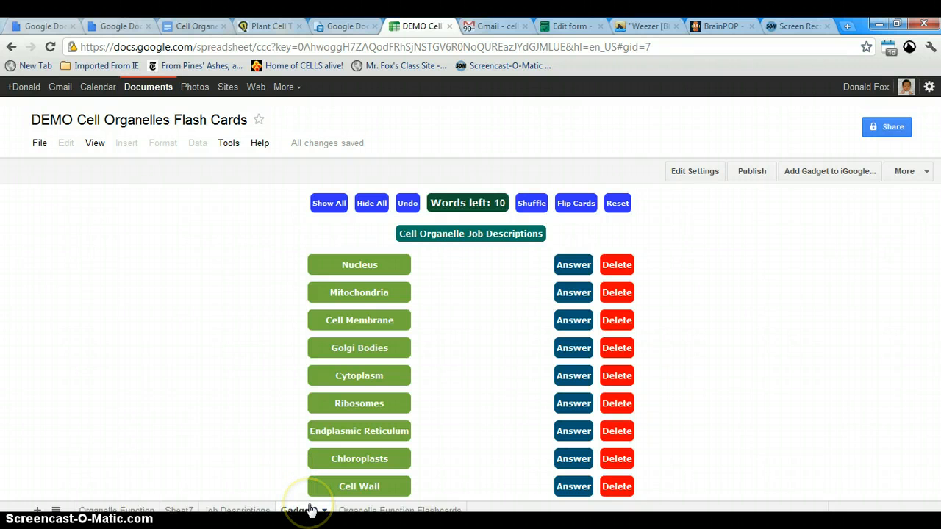
Compare the new Gadget2 sheet with the Organelle Function Flashcards sheet and open the latter's sheet options
left_click(356, 510)
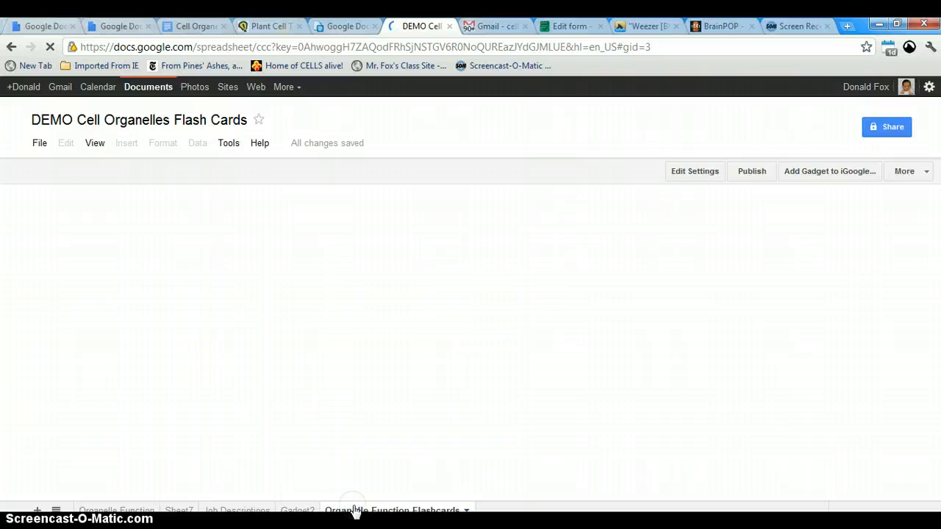
left_click(368, 512)
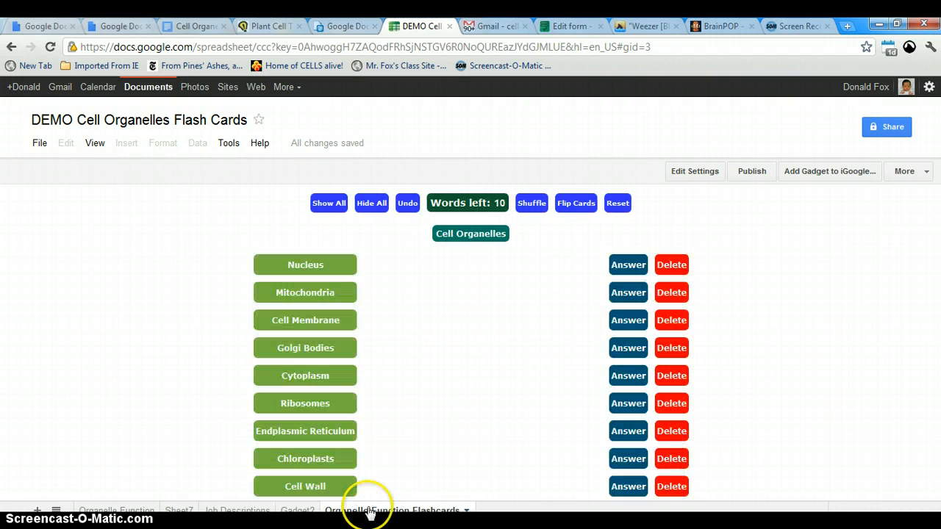
left_click(299, 513)
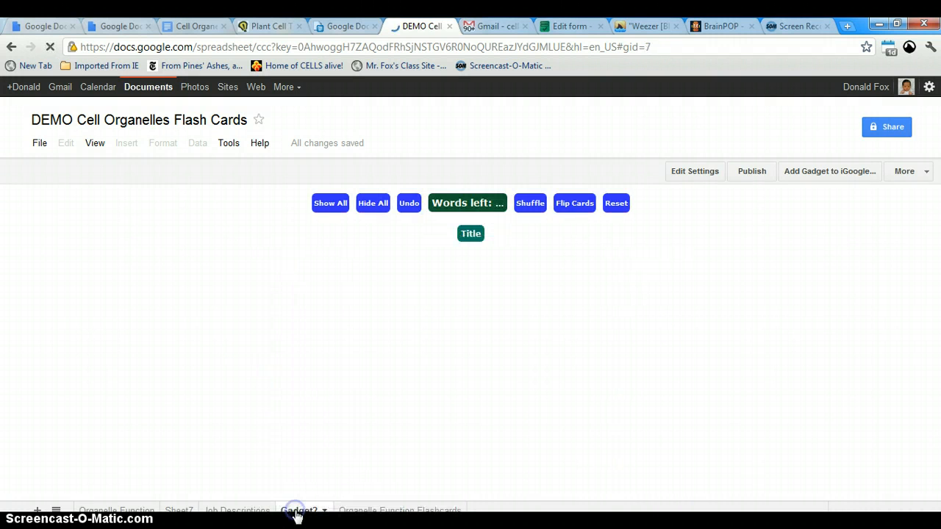
left_click(423, 512)
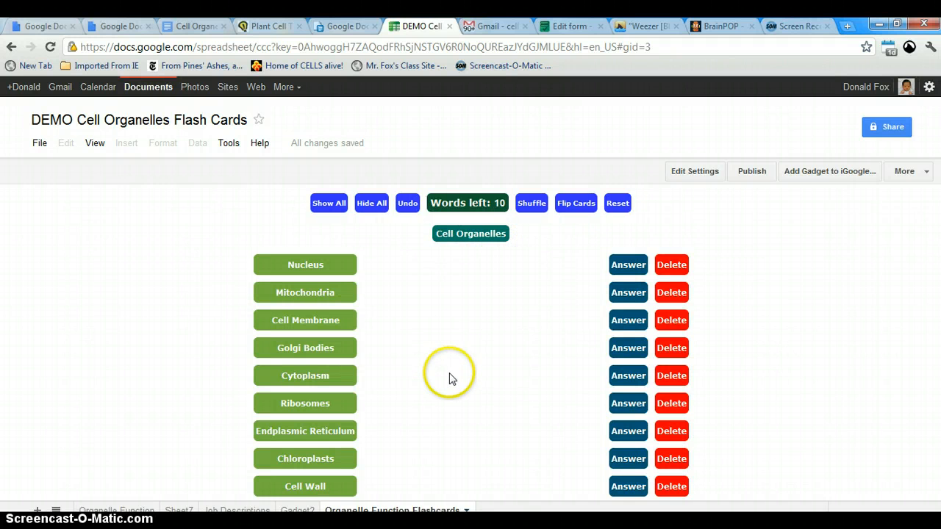
left_click(468, 510)
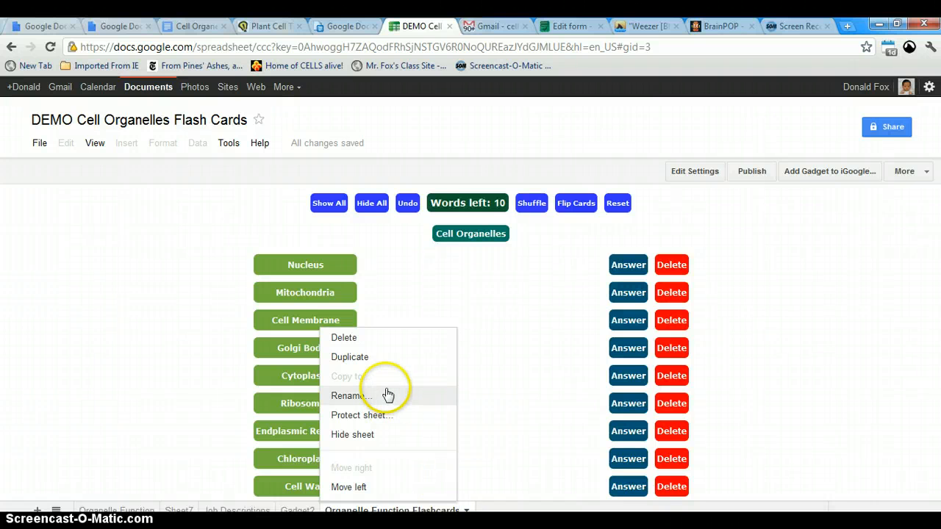
Try to rename the Gadget2 sheet as "Cell Organelle Job Descriptions"
left_click(299, 509)
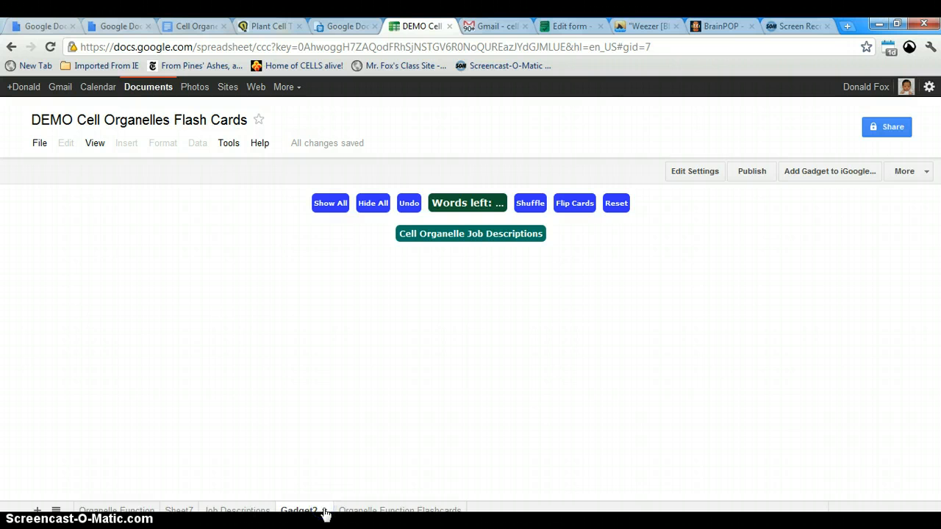
left_click(324, 511)
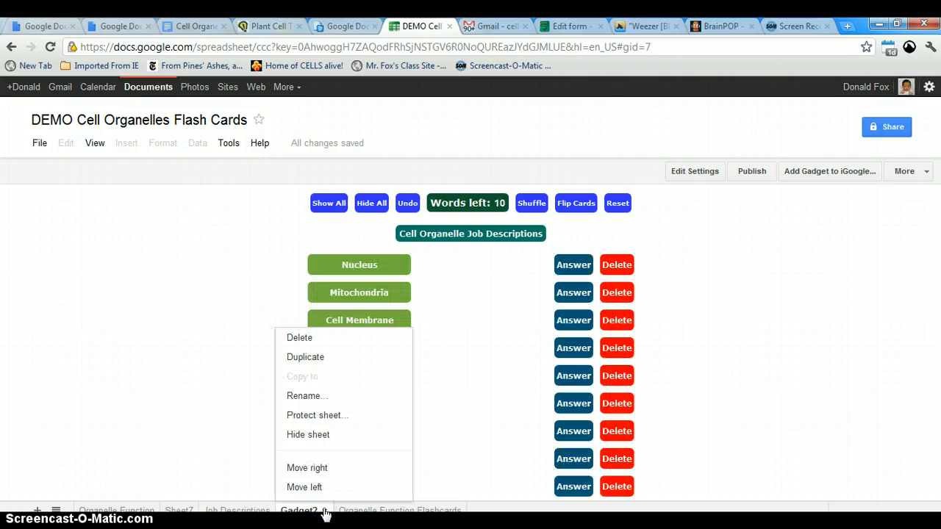
left_click(305, 395)
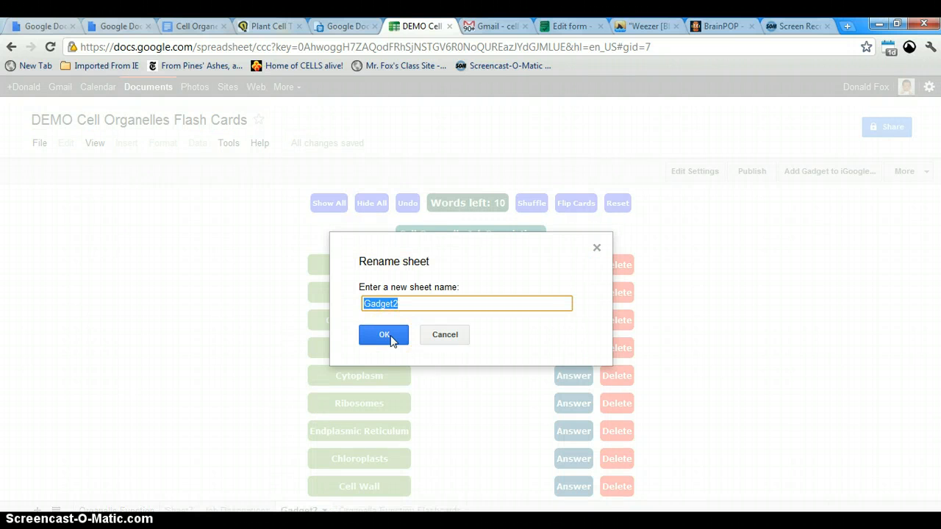
type("Cell Organelle Job ")
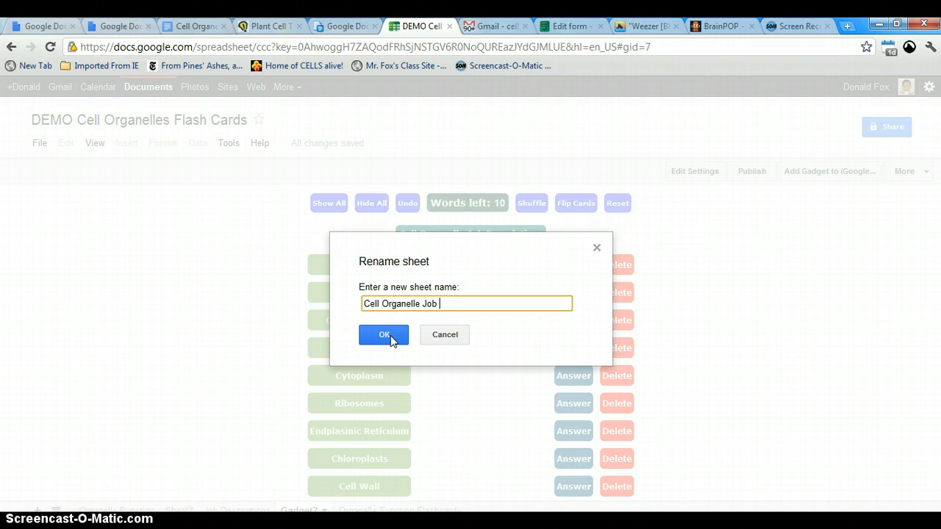
type("Descriptions")
left_click(392, 337)
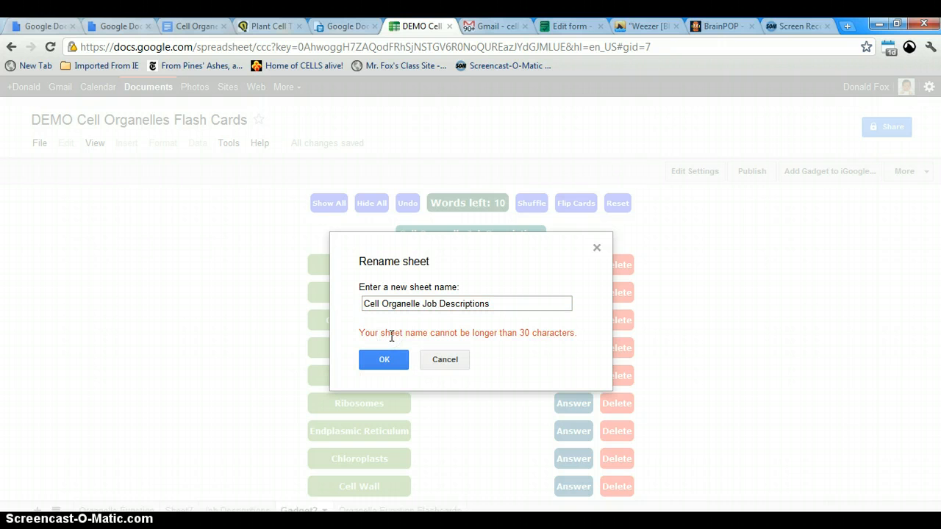
left_click(388, 362)
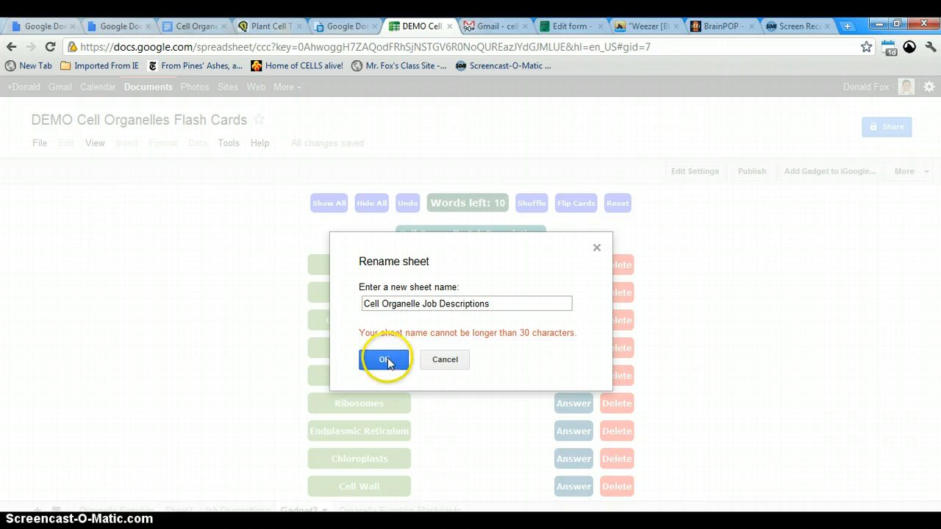
Remove "Cell Organelle" from the new sheet name, complete it as "Job Descriptions Cards" and apply it
left_click(419, 304)
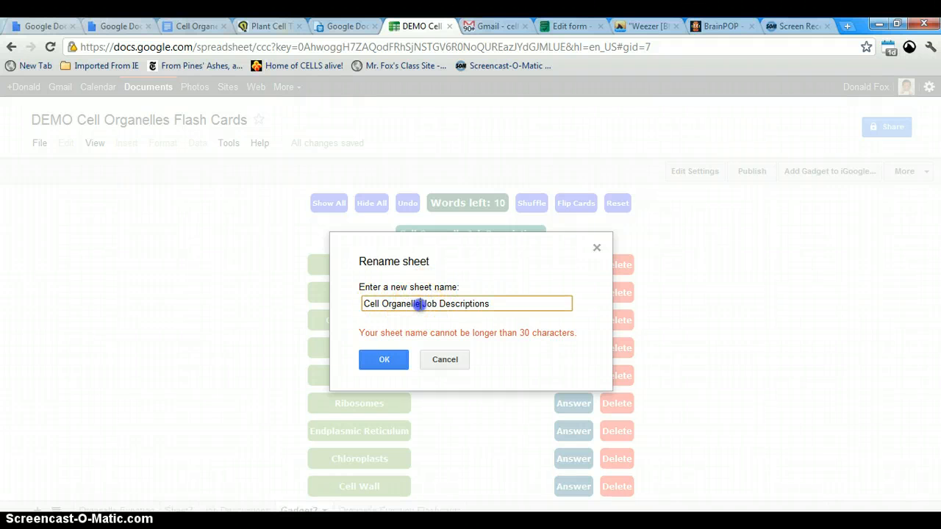
left_click_drag(420, 303, 322, 311)
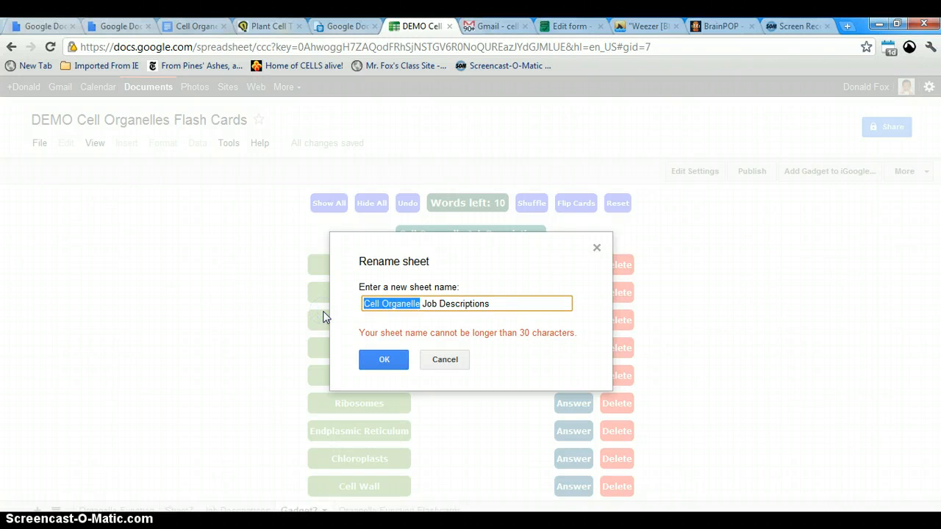
key("BackSpace")
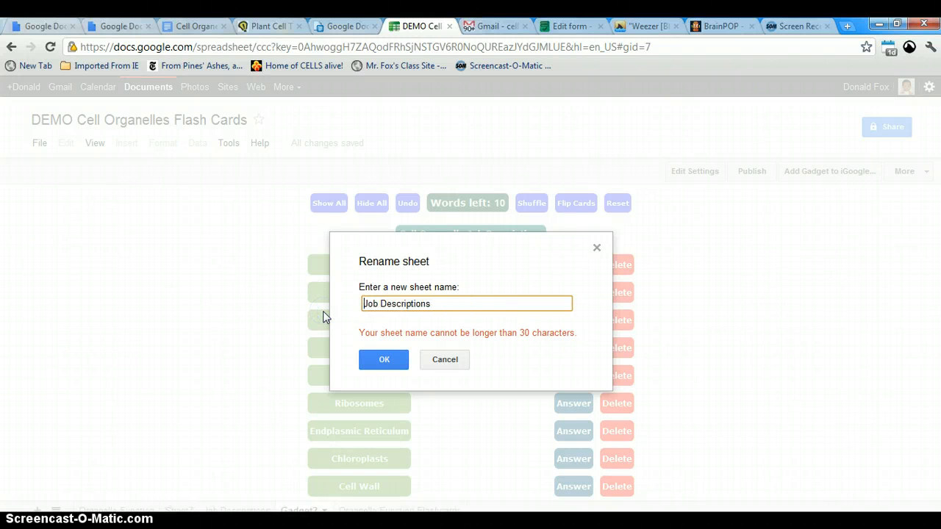
left_click(434, 302)
left_click(383, 359)
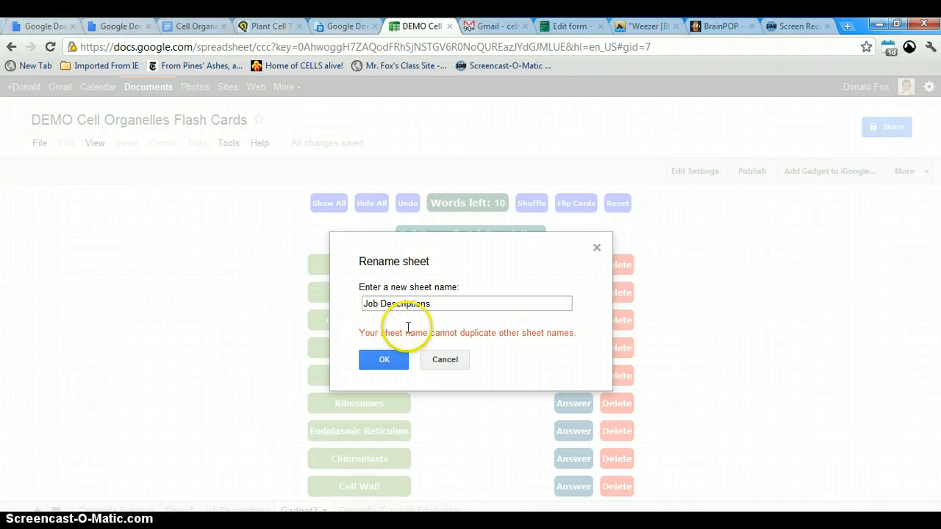
left_click(438, 305)
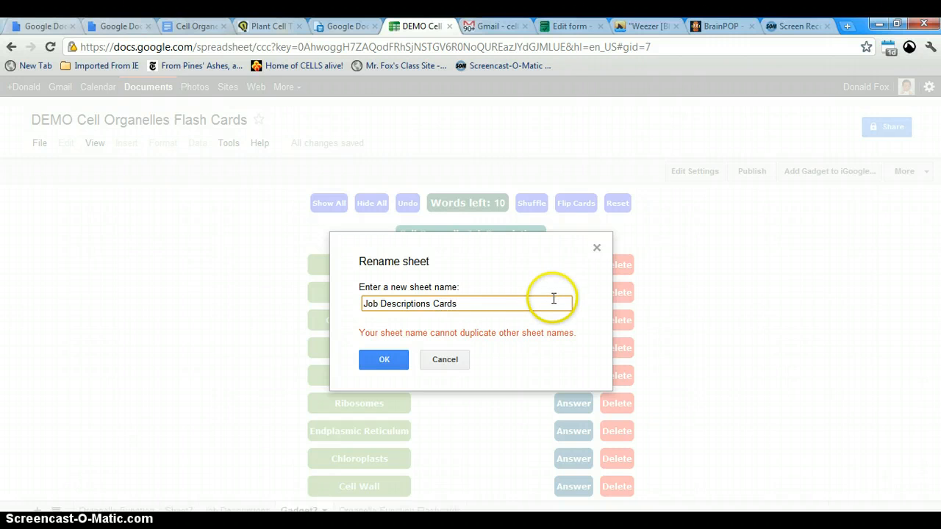
left_click(395, 359)
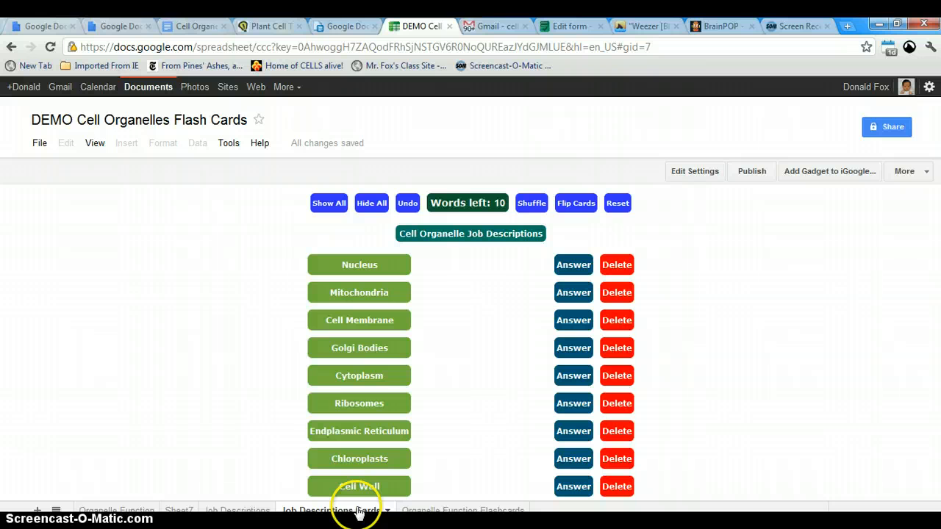
View both flash card sheets, and reveal the Nucleus, Mitochondria and Cell Membrane answers on Job Descriptions Cards
left_click(430, 510)
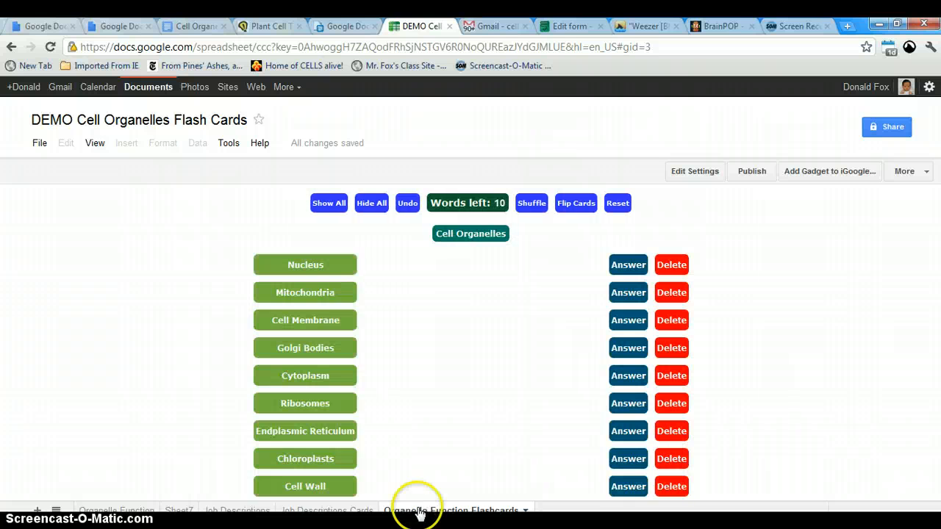
left_click(332, 511)
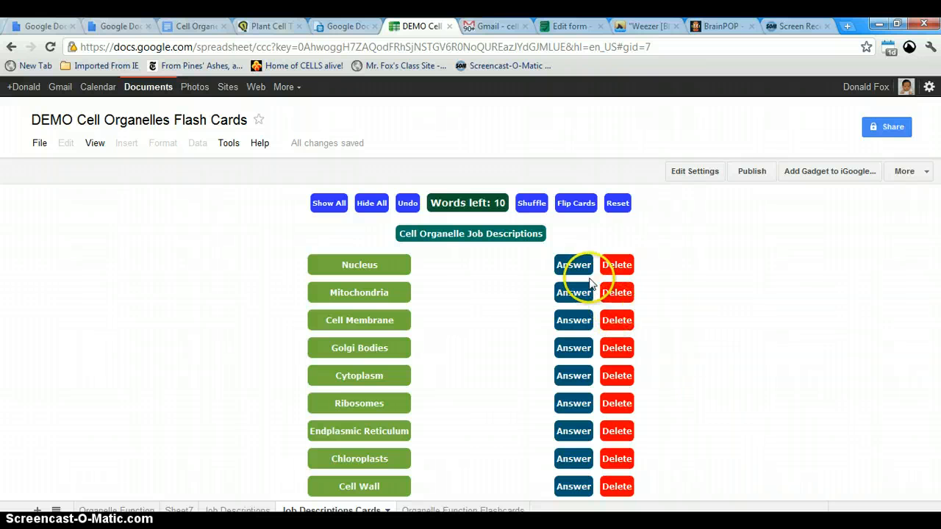
left_click(572, 265)
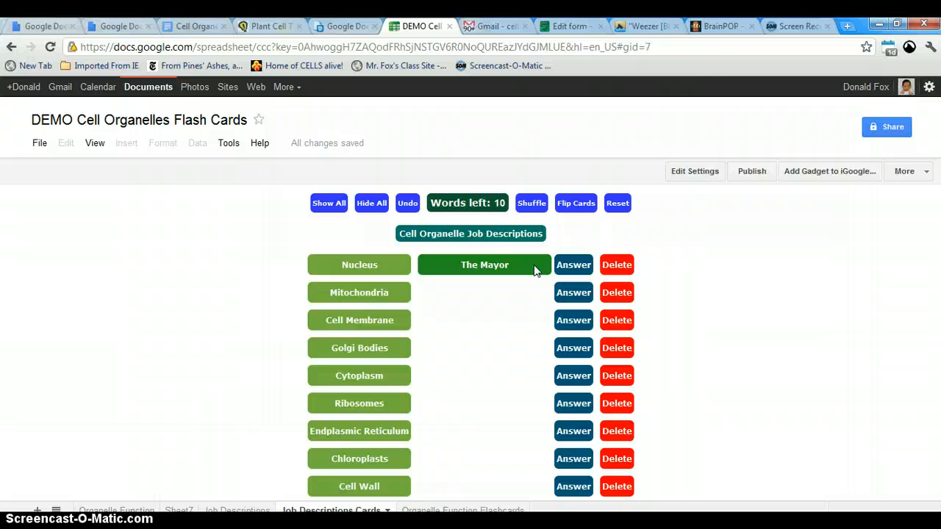
left_click(571, 298)
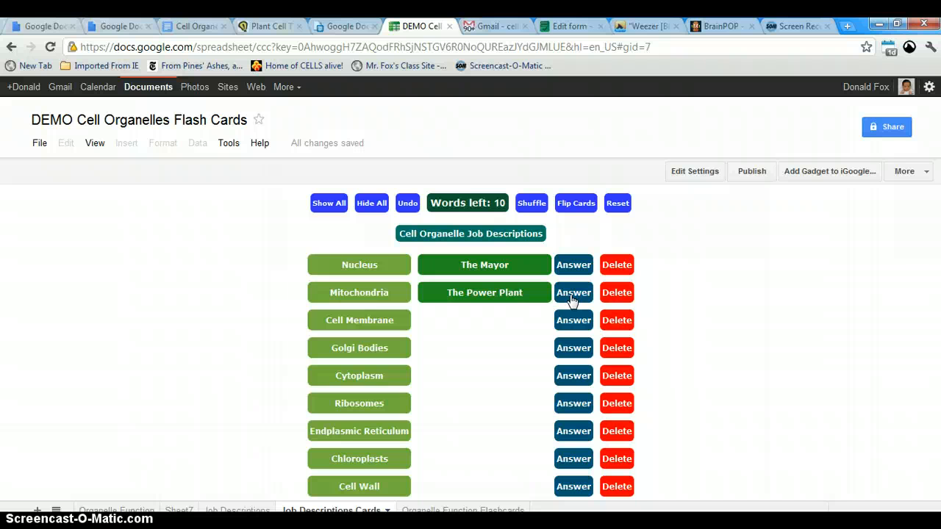
left_click(574, 319)
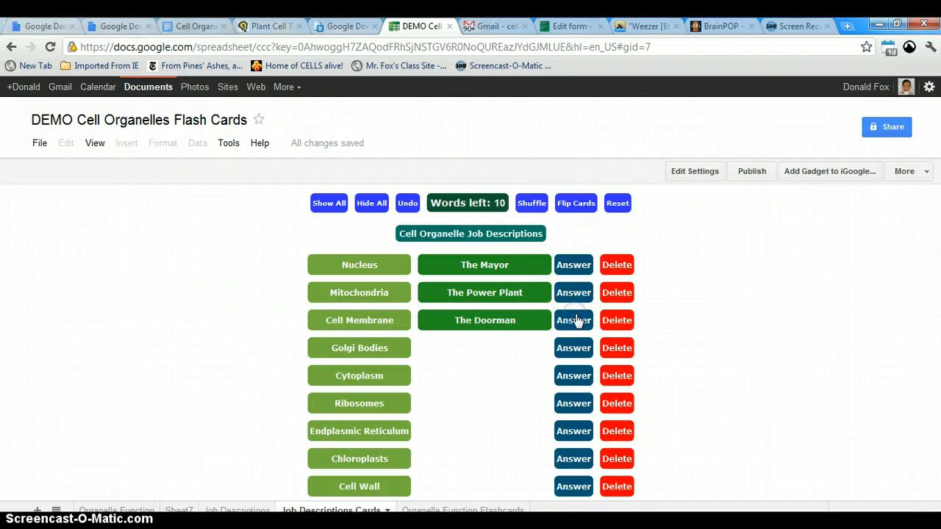
left_click(518, 328)
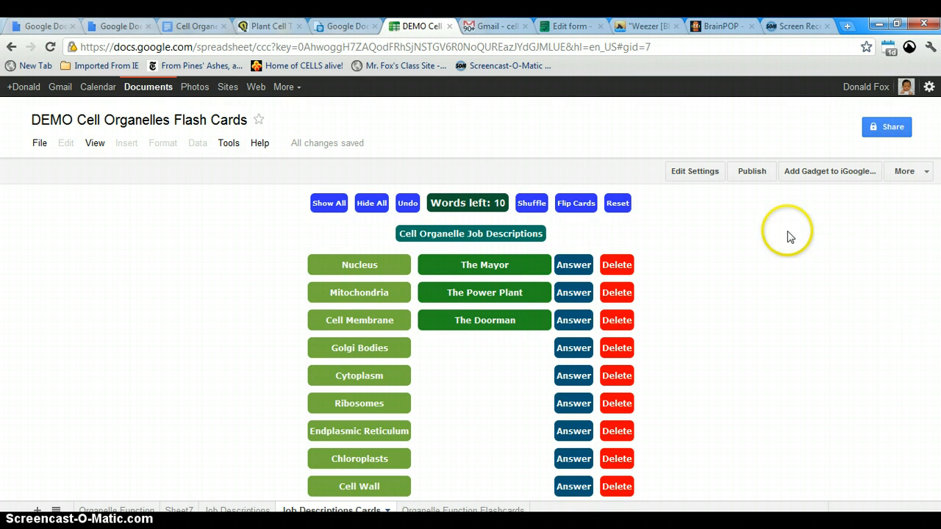
Show the spreadsheet in full screen view and check both flash card sheets in it
left_click(94, 147)
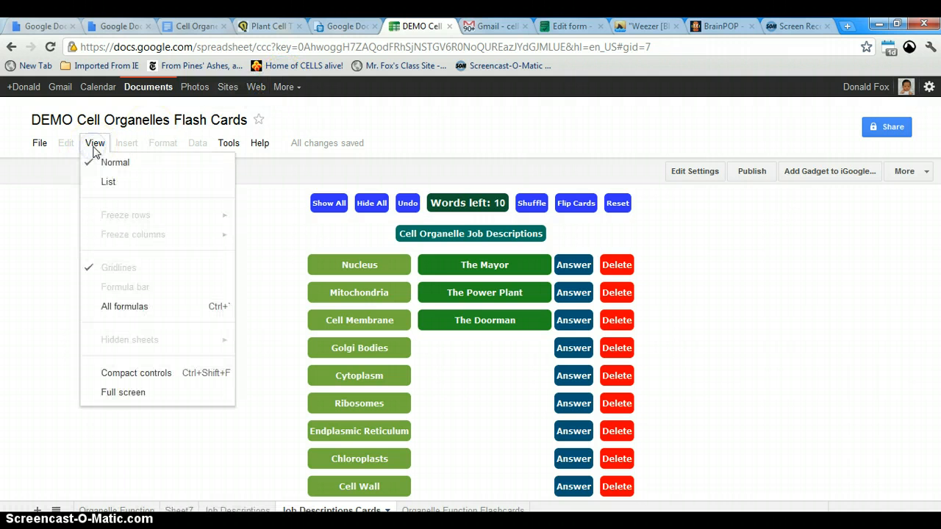
left_click(137, 394)
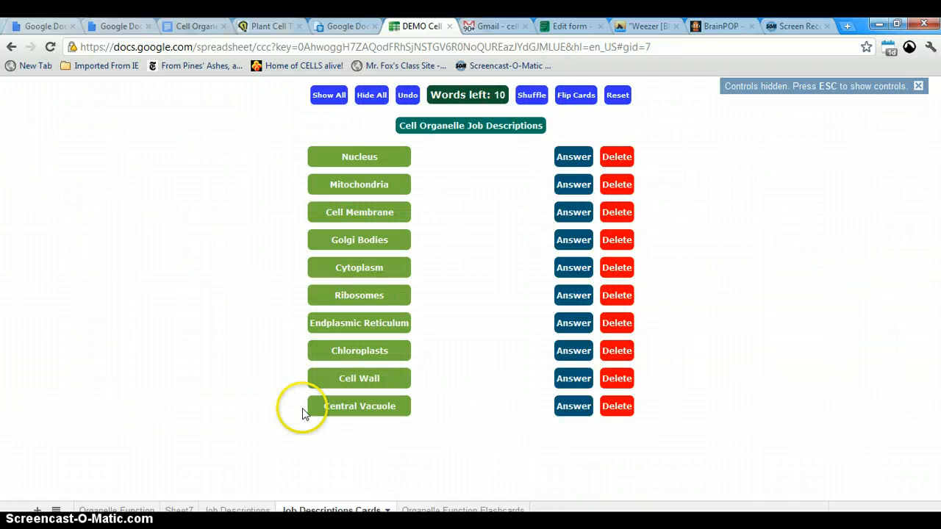
left_click(427, 510)
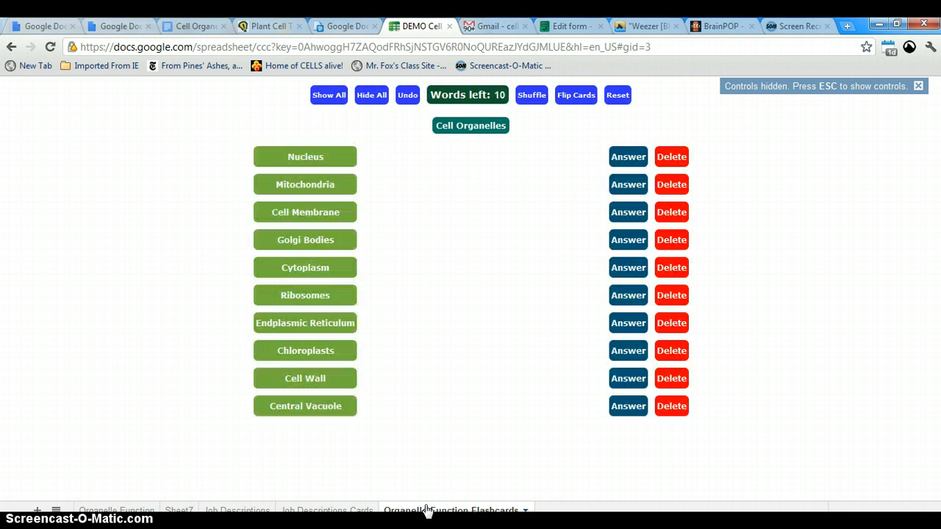
left_click(359, 510)
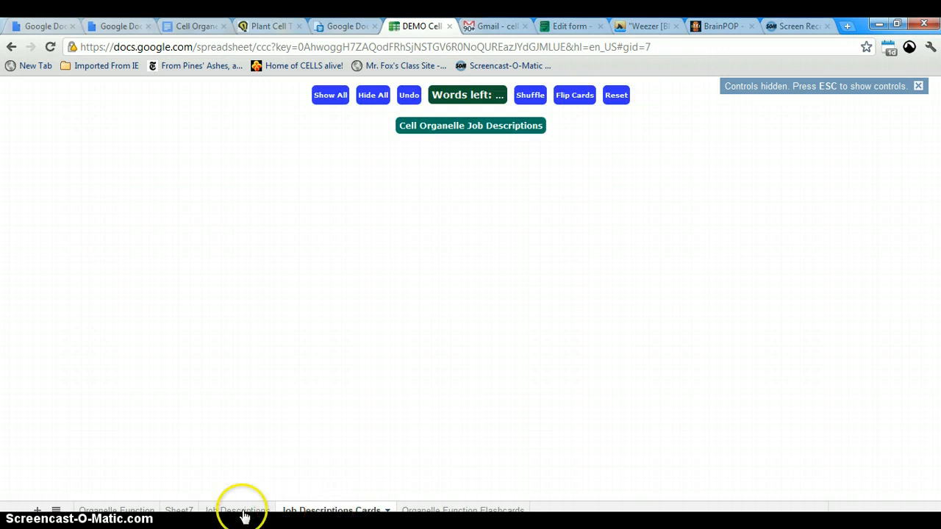
Review the organelle source data on the Organelle Function sheet and on Sheet7
left_click(193, 513)
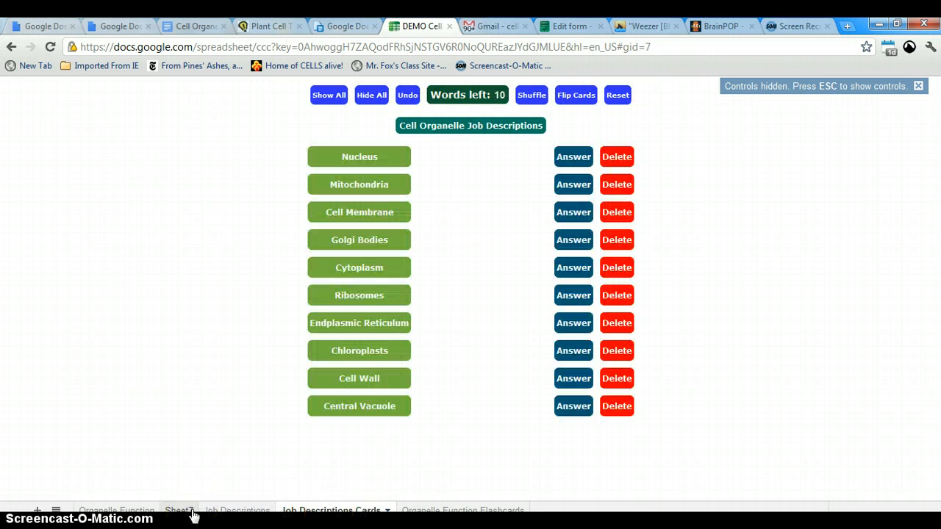
left_click(151, 510)
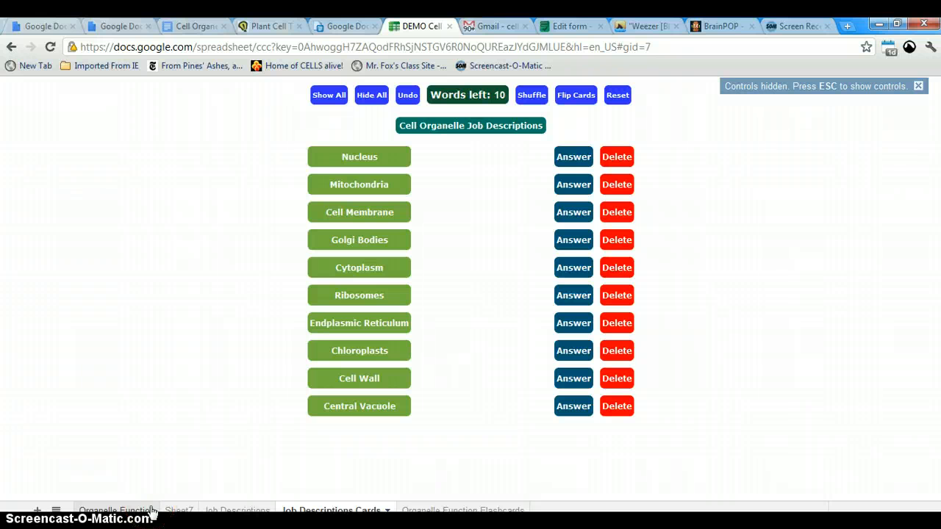
left_click(151, 511)
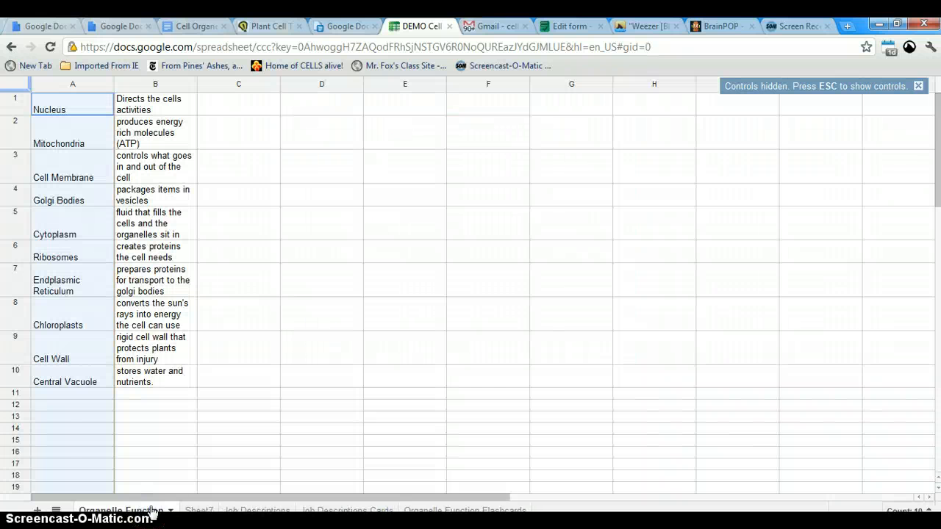
left_click(187, 510)
left_click(153, 114)
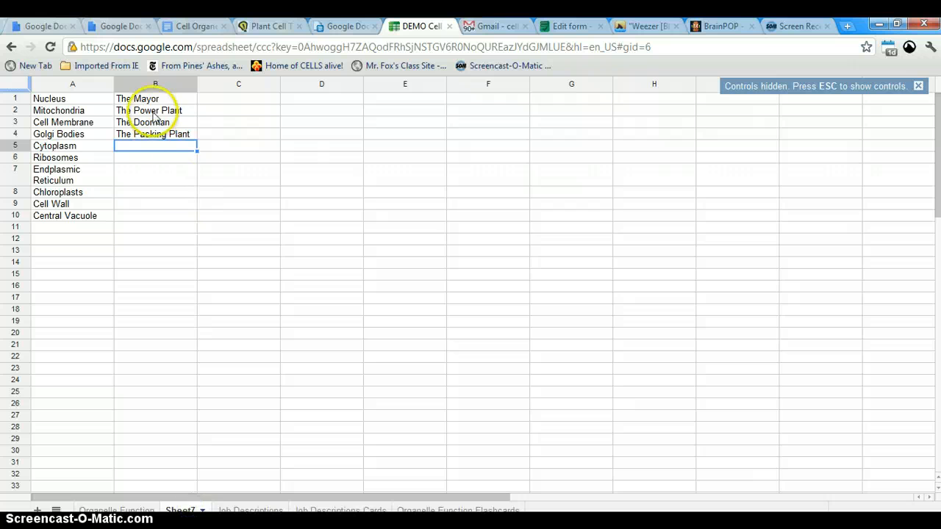